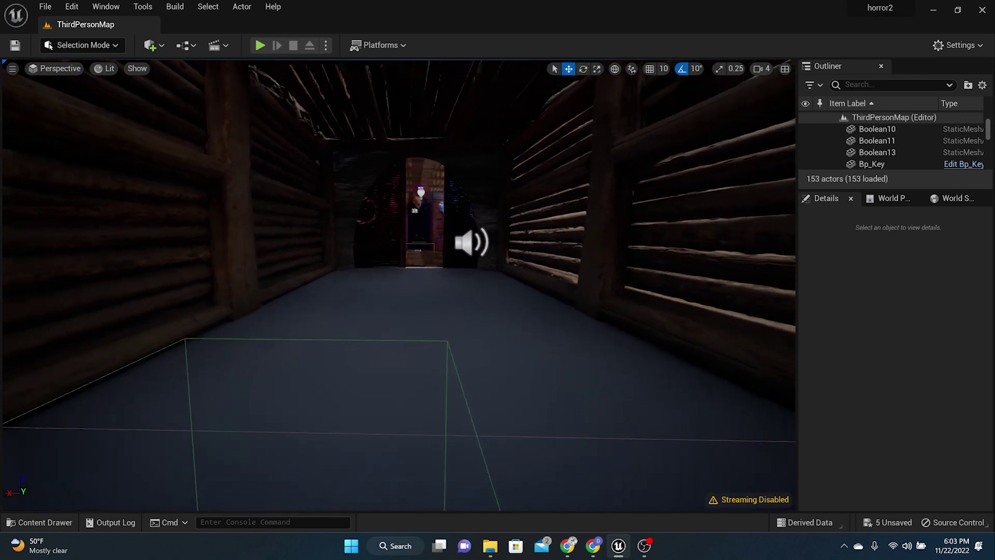
# - Look over the corridor interior and the house's front entrance in the level
pyautogui.scroll(-8, 460, 305)
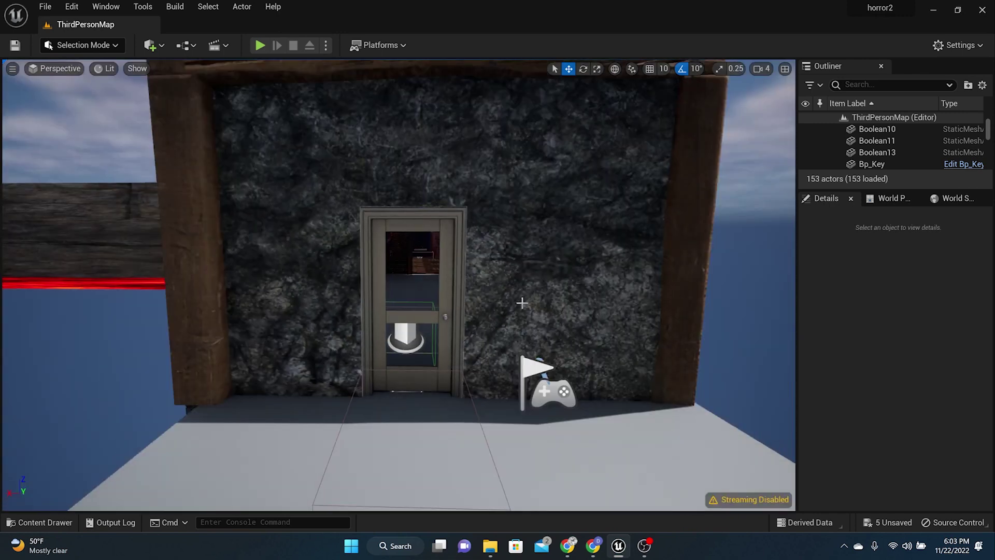
pyautogui.scroll(-8, 522, 303)
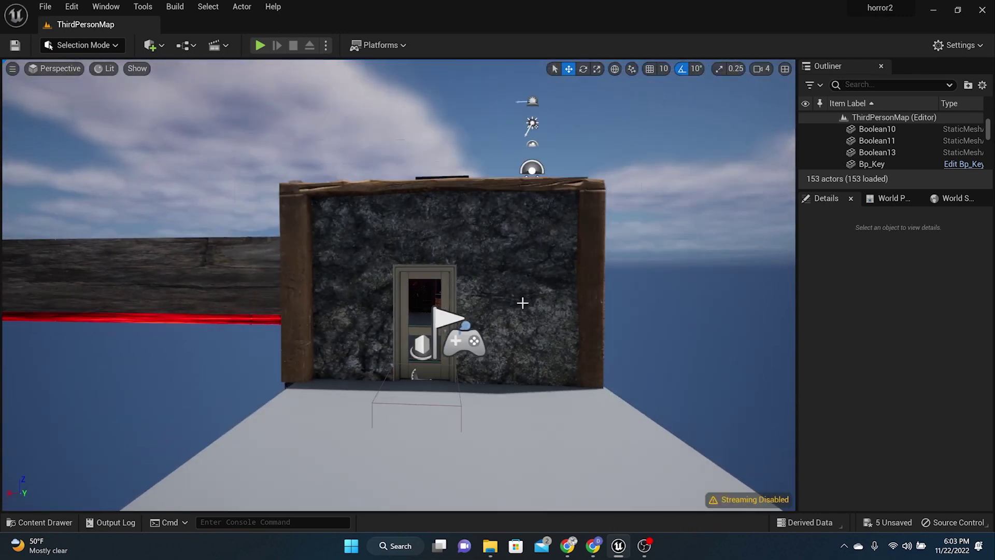
pyautogui.moveTo(498, 291)
pyautogui.mouseDown(button='right')
pyautogui.moveTo(363, 324)
pyautogui.moveTo(498, 306)
pyautogui.mouseUp(button='right')
pyautogui.scroll(12, 524, 303)
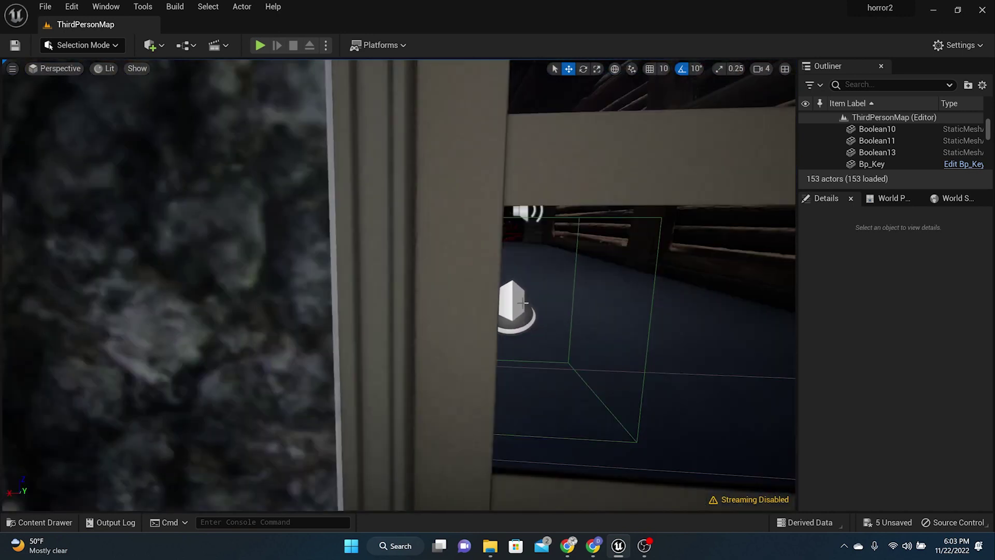
pyautogui.moveTo(522, 303); pyautogui.dragTo(627, 336, button='middle')
pyautogui.scroll(5, 523, 302)
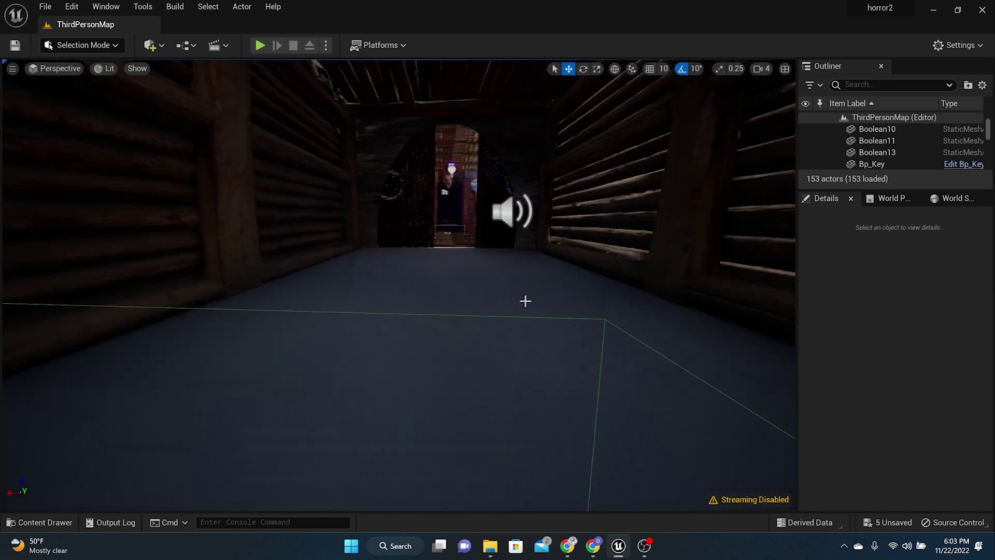
pyautogui.moveTo(524, 302); pyautogui.dragTo(550, 303, button='right')
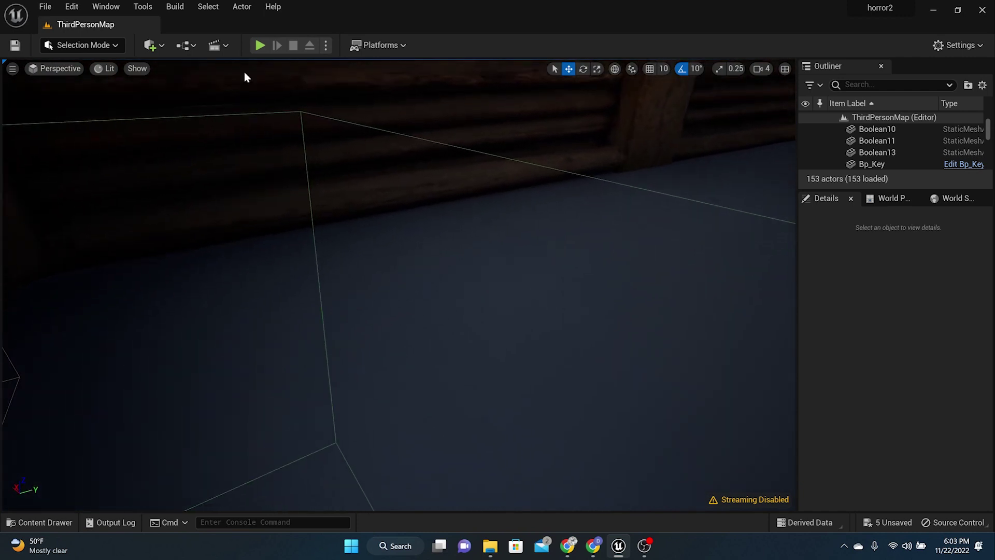
# - Open the Level Blueprint, examine the camera cinematic nodes triggered by the TriggerBox2 overlap, and close the blueprint
pyautogui.click(186, 51)
pyautogui.click(244, 128)
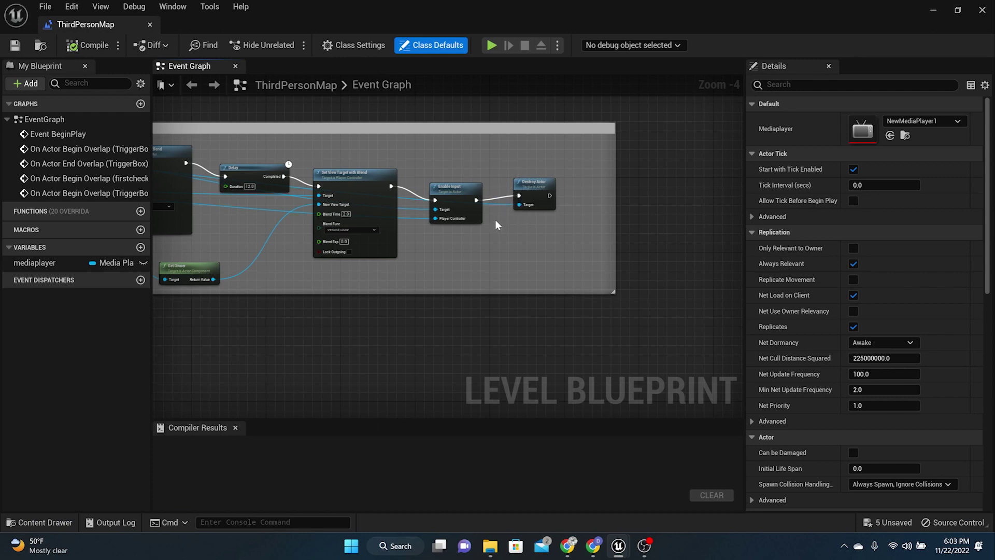
pyautogui.moveTo(496, 222); pyautogui.dragTo(835, 207, button='right')
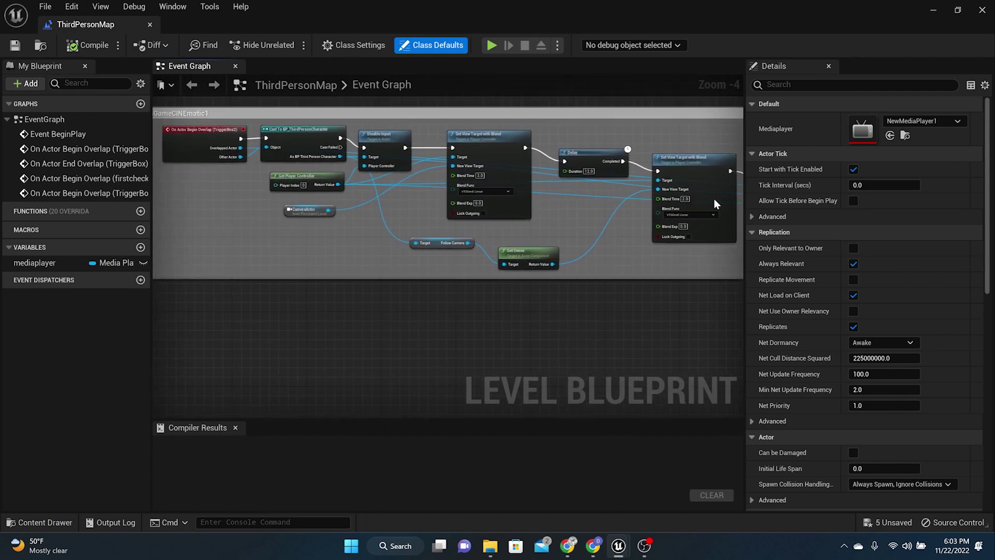
pyautogui.scroll(3, 231, 150)
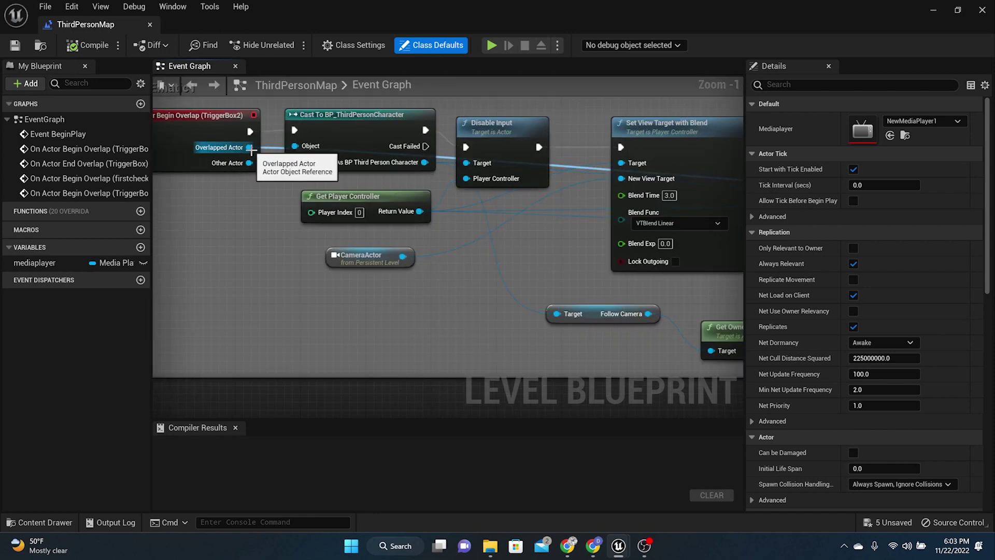
pyautogui.click(151, 26)
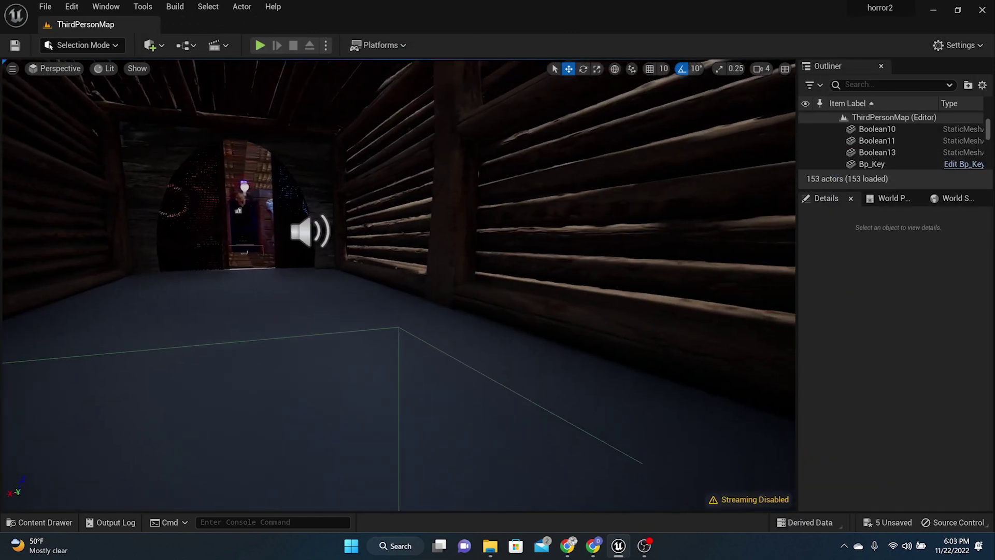
# - Switch the editor to Landscape mode with the area outside the house's front door in view
pyautogui.scroll(-6, 360, 260)
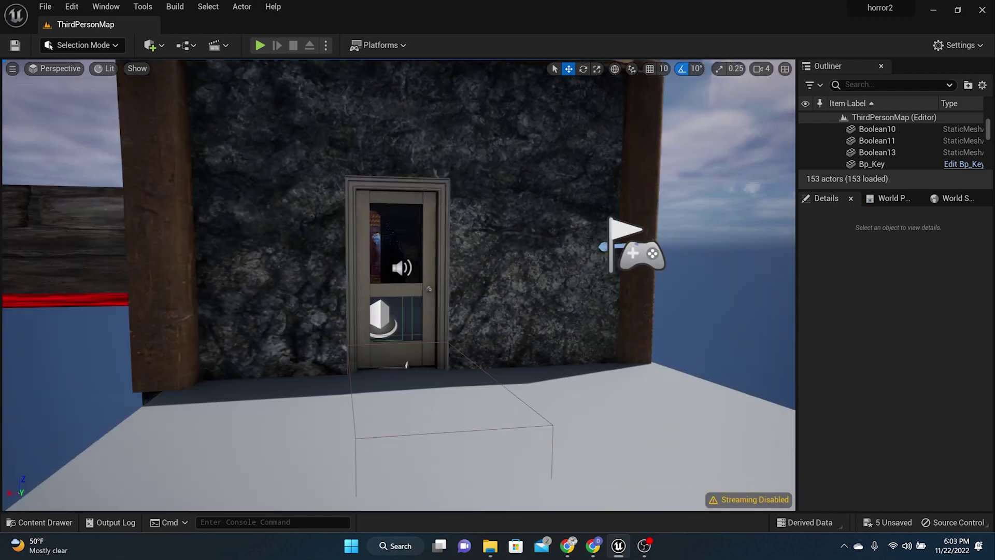
pyautogui.moveTo(373, 289)
pyautogui.mouseDown(button='middle')
pyautogui.moveTo(337, 205)
pyautogui.moveTo(373, 289)
pyautogui.mouseUp(button='middle')
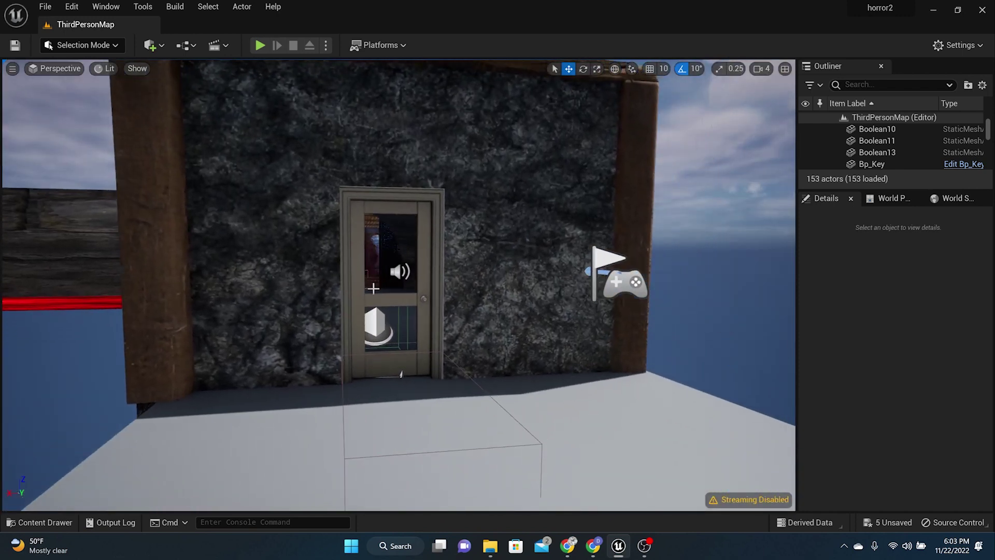
pyautogui.scroll(-4, 373, 288)
pyautogui.moveTo(306, 253); pyautogui.dragTo(259, 274, button='right')
pyautogui.moveTo(290, 192); pyautogui.dragTo(196, 194, button='right')
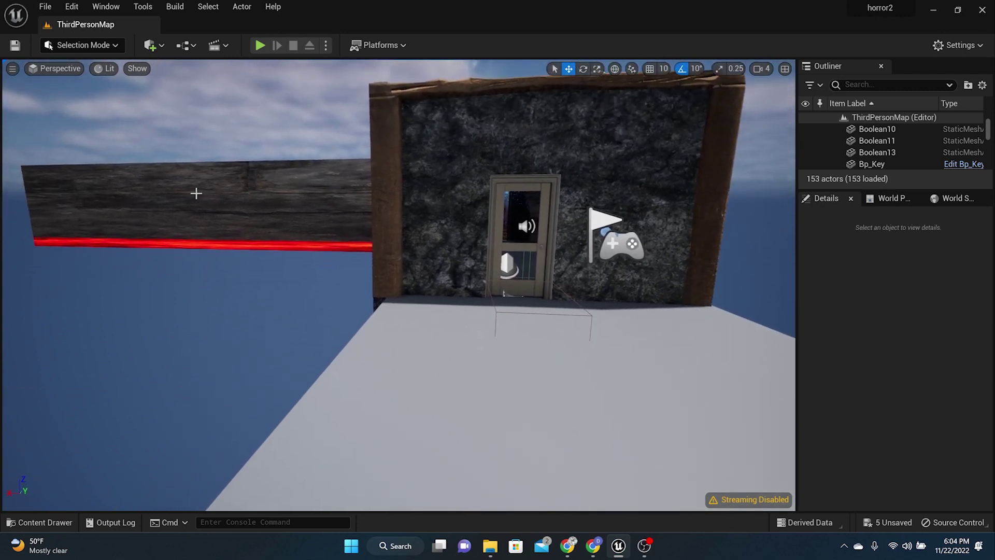
pyautogui.click(100, 49)
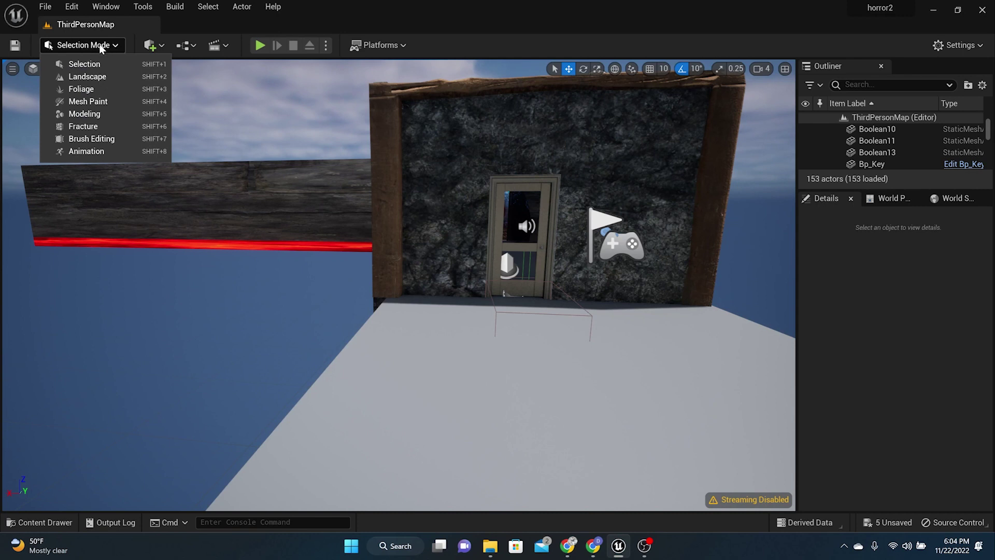
pyautogui.click(102, 81)
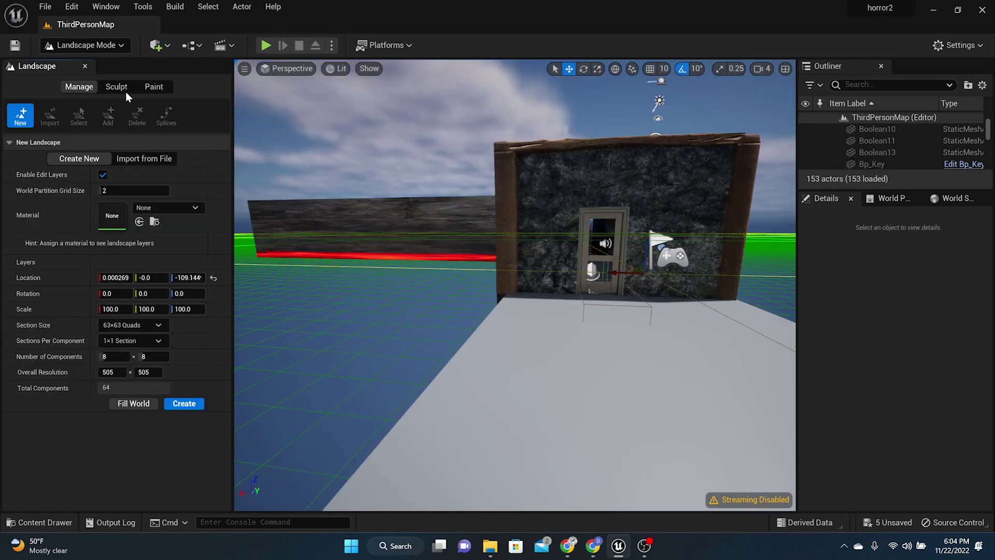
# - Raise the new landscape's grid to a Z location of about -36.6, just beneath the house floor
pyautogui.moveTo(352, 202); pyautogui.dragTo(507, 290, button='right')
pyautogui.scroll(-6, 352, 202)
pyautogui.moveTo(351, 203); pyautogui.dragTo(373, 186, button='right')
pyautogui.scroll(6, 441, 208)
pyautogui.moveTo(520, 248); pyautogui.dragTo(586, 273, button='right')
pyautogui.moveTo(588, 264); pyautogui.dragTo(589, 259)
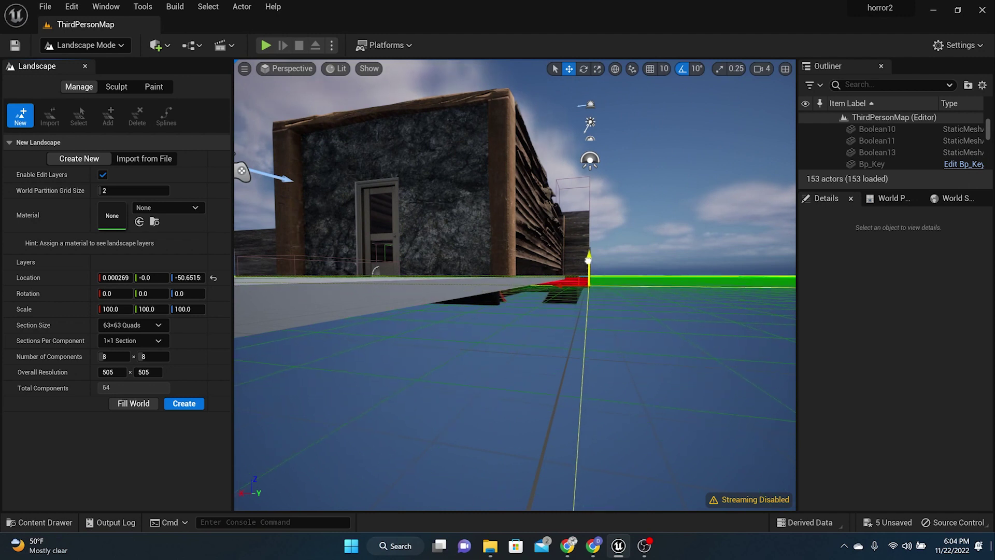
pyautogui.moveTo(632, 246); pyautogui.dragTo(628, 245, button='right')
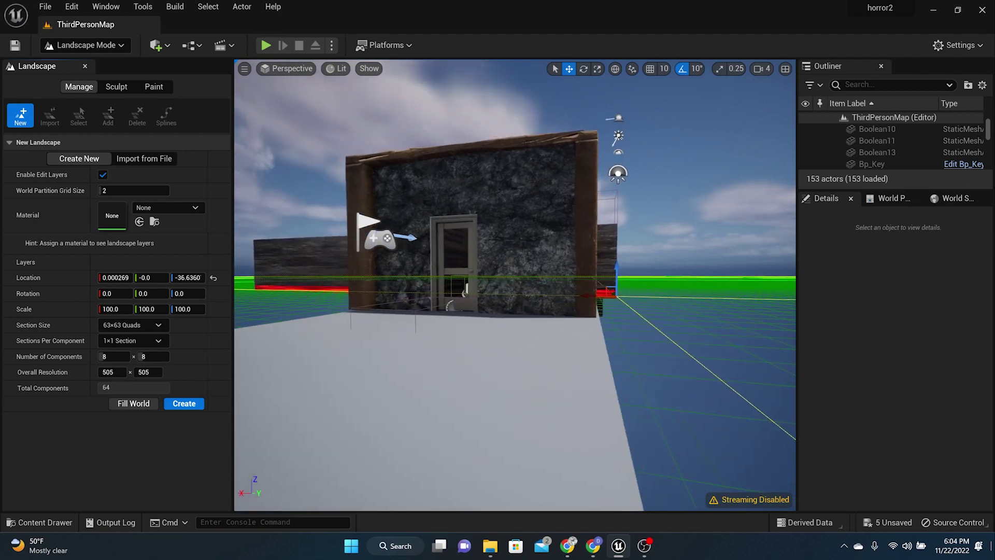
# - Set the new landscape's section size to 15×15 Quads and create the landscape
pyautogui.click(130, 325)
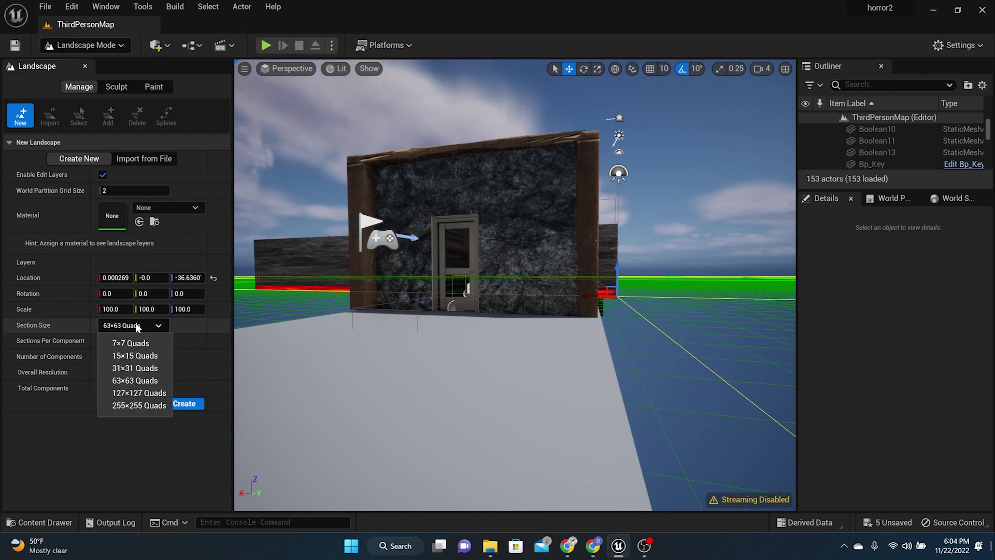
pyautogui.click(133, 369)
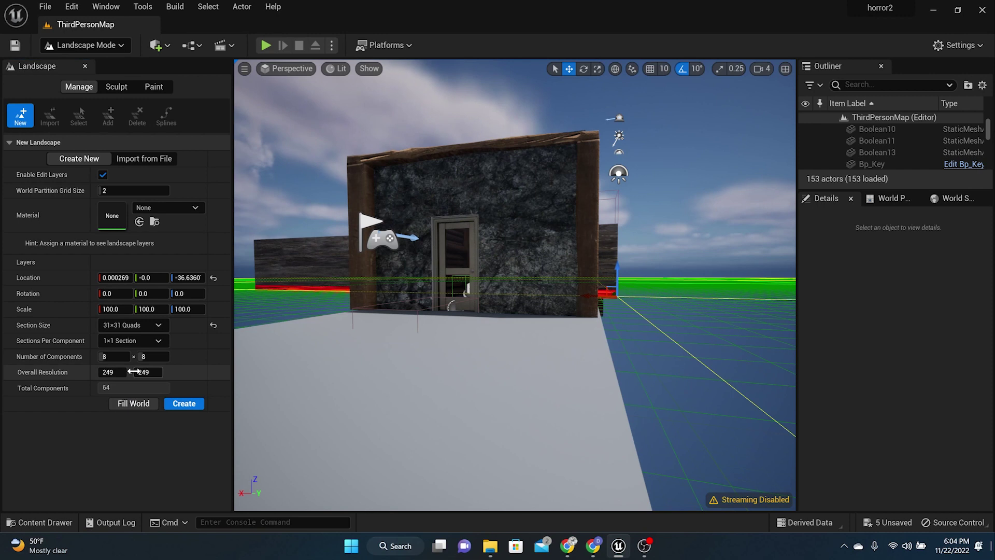
pyautogui.click(130, 327)
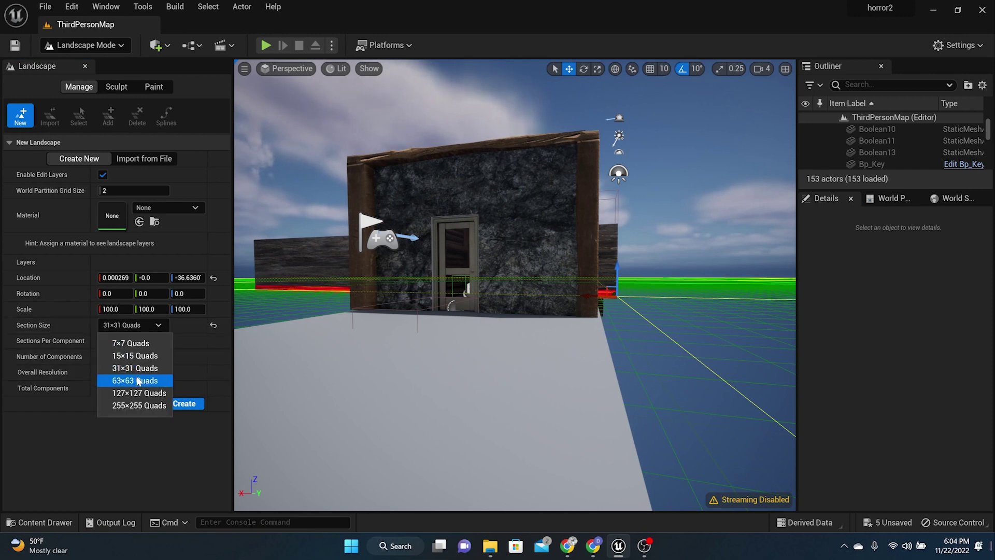
pyautogui.click(136, 356)
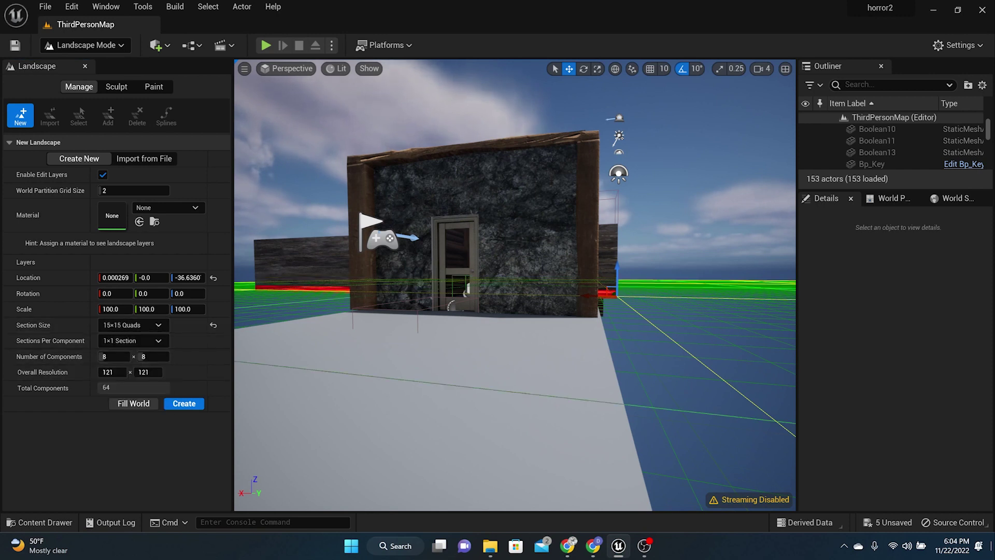
pyautogui.moveTo(515, 285)
pyautogui.mouseDown(button='right')
pyautogui.moveTo(674, 301)
pyautogui.moveTo(695, 394)
pyautogui.moveTo(514, 285)
pyautogui.mouseUp(button='right')
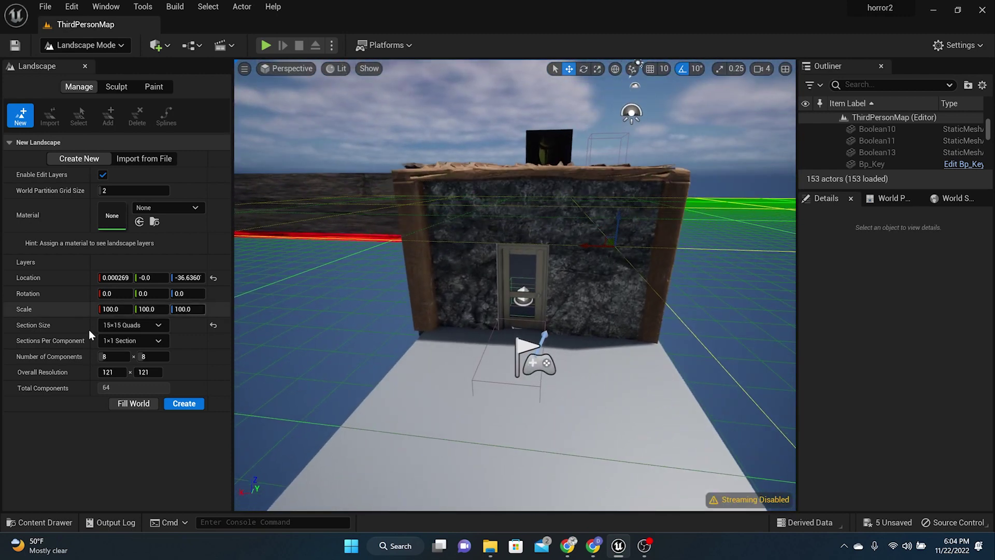
pyautogui.moveTo(303, 343); pyautogui.dragTo(329, 319, button='right')
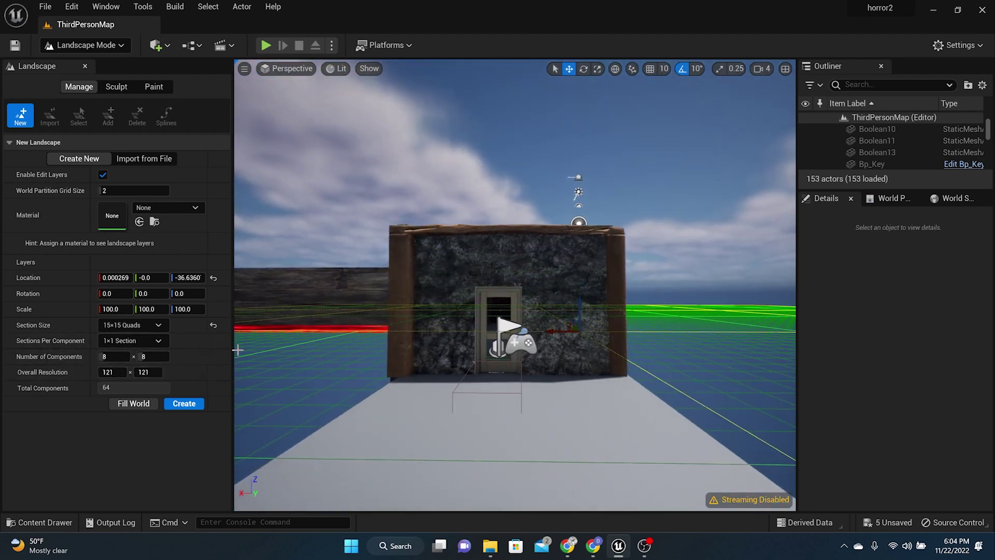
pyautogui.click(184, 403)
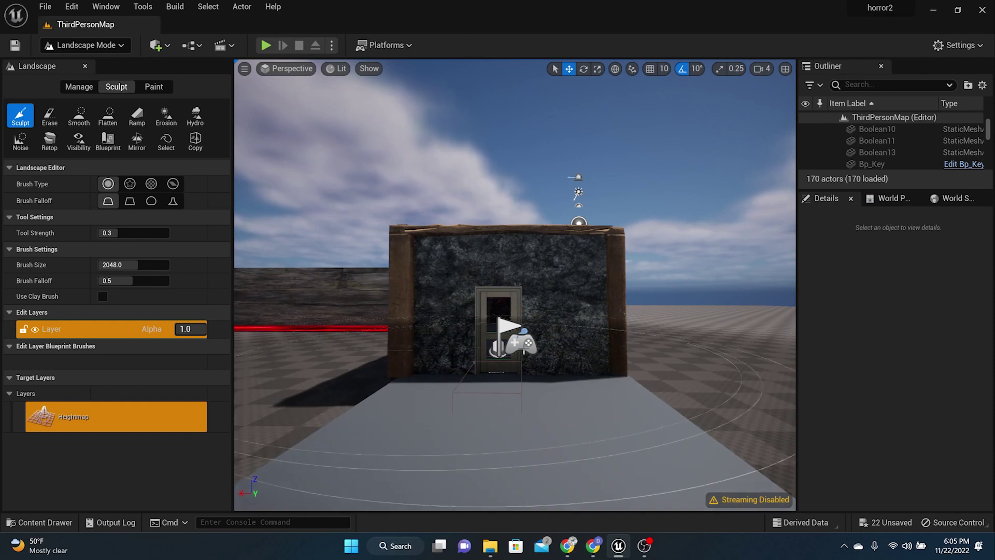
# - Reduce the sculpt brush size to about 309 and raise a small hill on the open ground away from the house
pyautogui.moveTo(694, 330)
pyautogui.mouseDown(button='right')
pyautogui.moveTo(554, 371)
pyautogui.moveTo(394, 346)
pyautogui.moveTo(105, 360)
pyautogui.mouseUp(button='right')
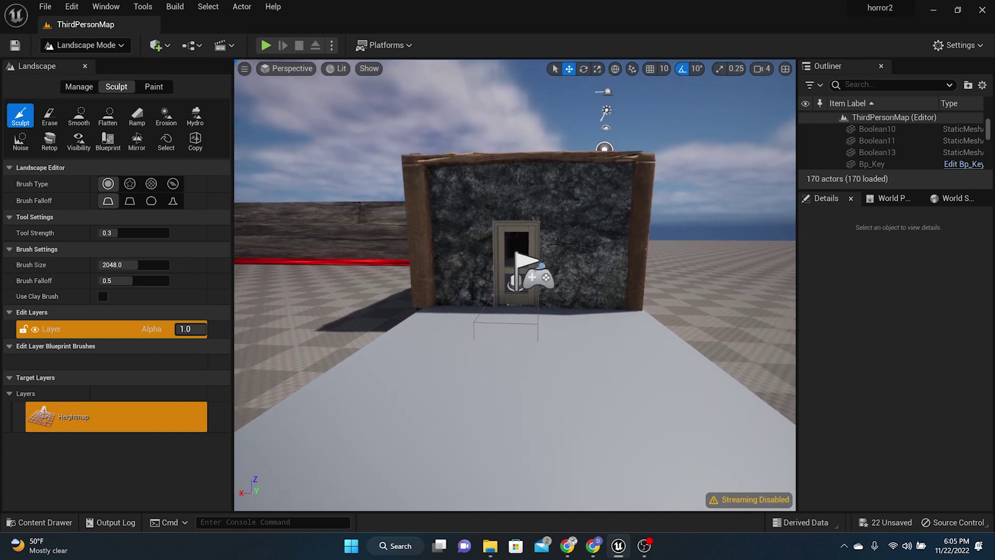
pyautogui.scroll(-6, 727, 324)
pyautogui.scroll(-8, 727, 324)
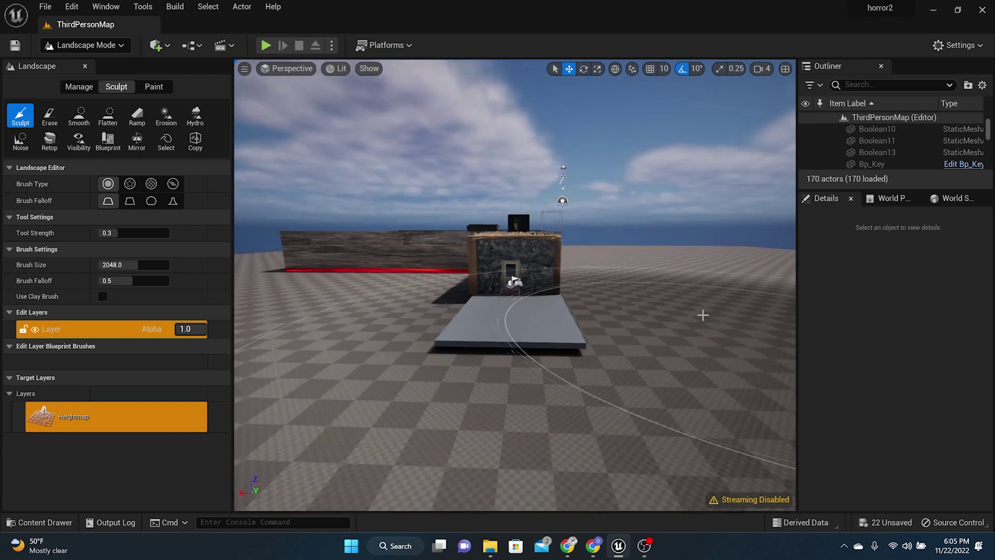
pyautogui.moveTo(724, 325)
pyautogui.mouseDown(button='right')
pyautogui.moveTo(647, 325)
pyautogui.moveTo(697, 311)
pyautogui.mouseUp(button='right')
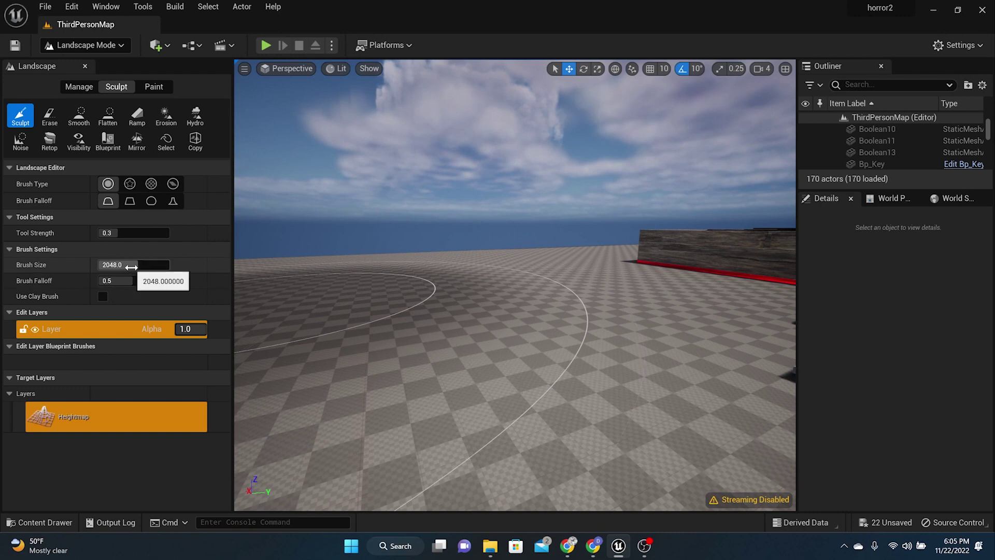
pyautogui.moveTo(133, 270); pyautogui.dragTo(106, 271)
pyautogui.moveTo(332, 319); pyautogui.dragTo(459, 363)
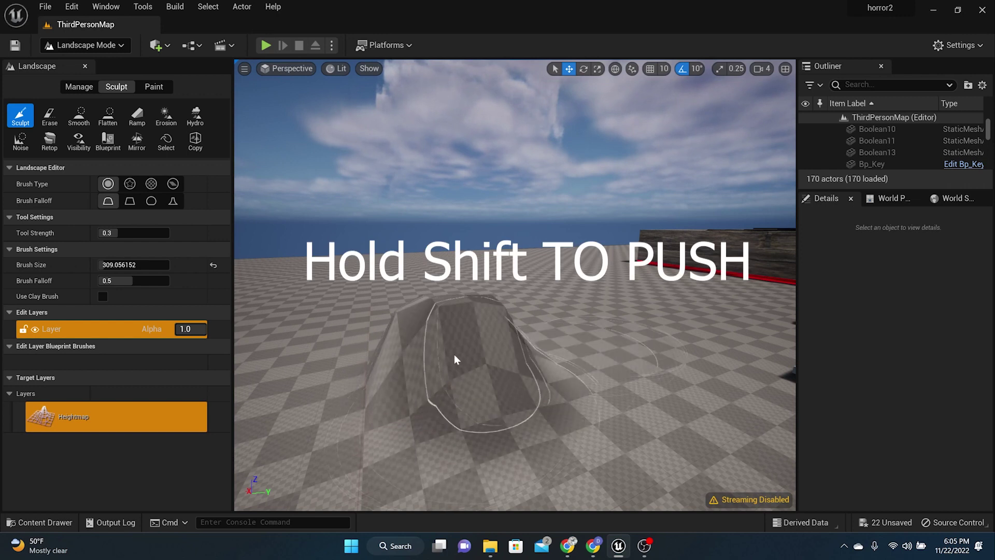
# - Smooth the sculpted hill down with the Smooth tool
pyautogui.moveTo(435, 362)
pyautogui.mouseDown(button='right')
pyautogui.moveTo(565, 366)
pyautogui.moveTo(423, 362)
pyautogui.mouseUp(button='right')
pyautogui.moveTo(435, 362); pyautogui.dragTo(381, 358, button='middle')
pyautogui.moveTo(487, 352)
pyautogui.mouseDown(button='right')
pyautogui.moveTo(466, 352)
pyautogui.moveTo(446, 380)
pyautogui.moveTo(401, 364)
pyautogui.mouseUp(button='right')
pyautogui.click(79, 115)
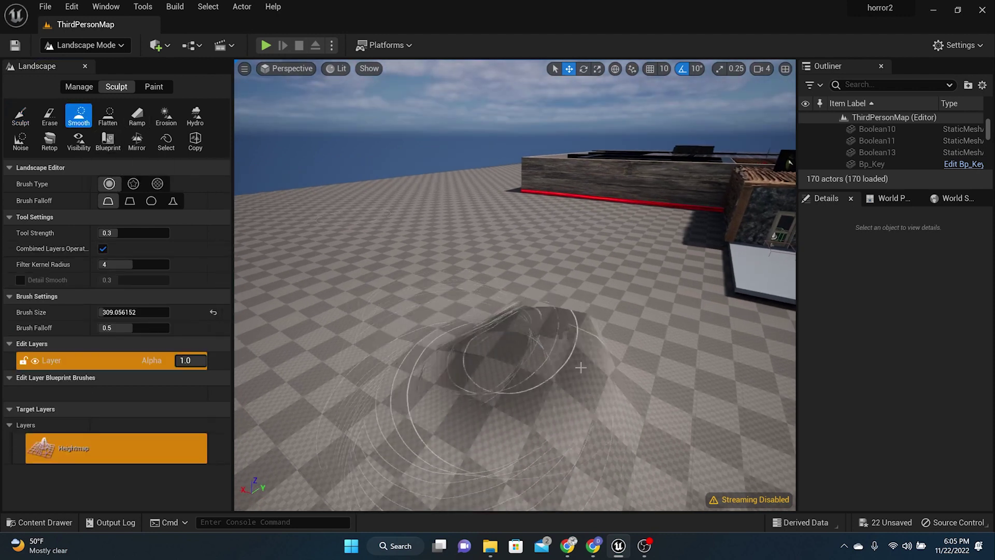
pyautogui.moveTo(580, 367)
pyautogui.mouseDown()
pyautogui.moveTo(511, 358)
pyautogui.moveTo(578, 373)
pyautogui.moveTo(518, 311)
pyautogui.moveTo(485, 353)
pyautogui.mouseUp()
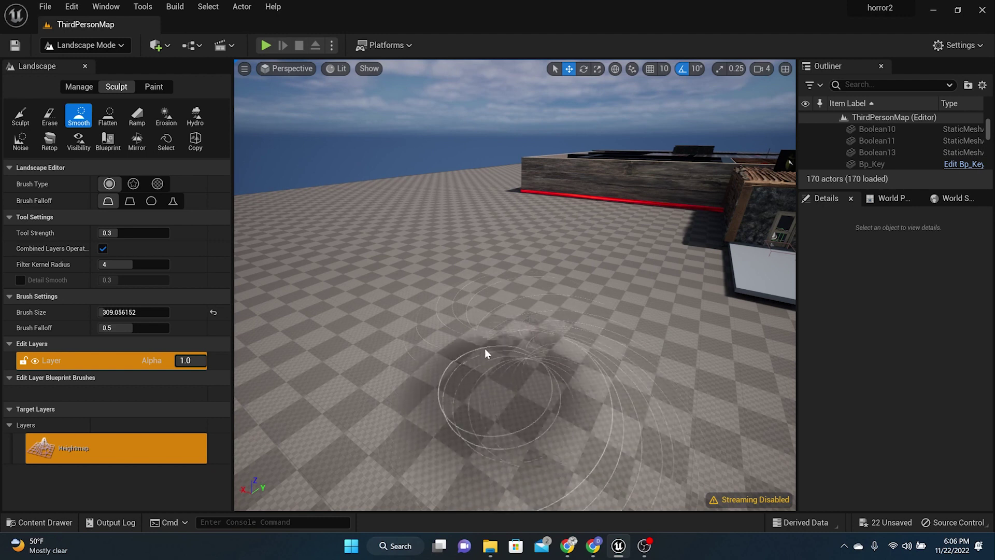
# - Activate the Flatten sculpting tool over the open ground near the house
pyautogui.moveTo(486, 353); pyautogui.dragTo(523, 285, button='right')
pyautogui.click(109, 116)
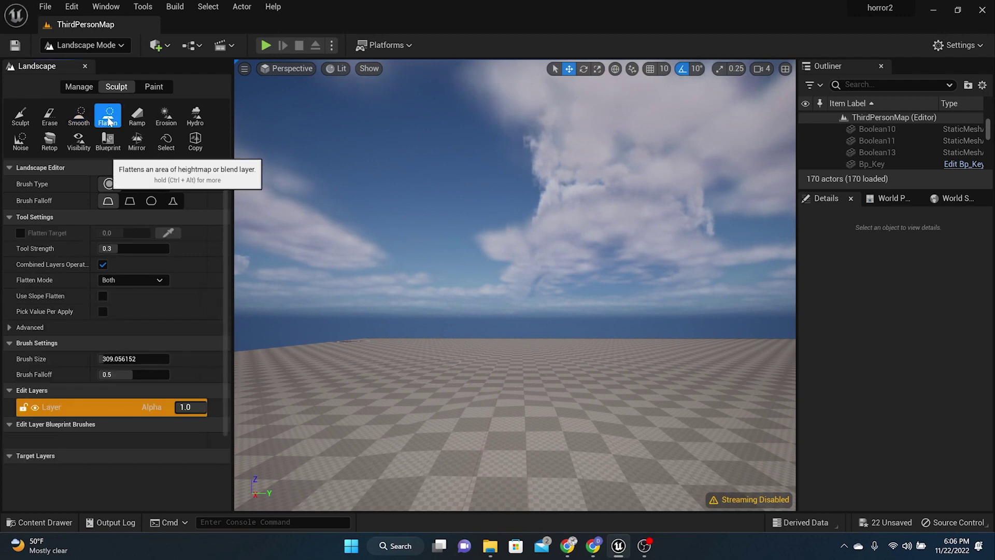
pyautogui.moveTo(299, 247); pyautogui.dragTo(314, 269, button='right')
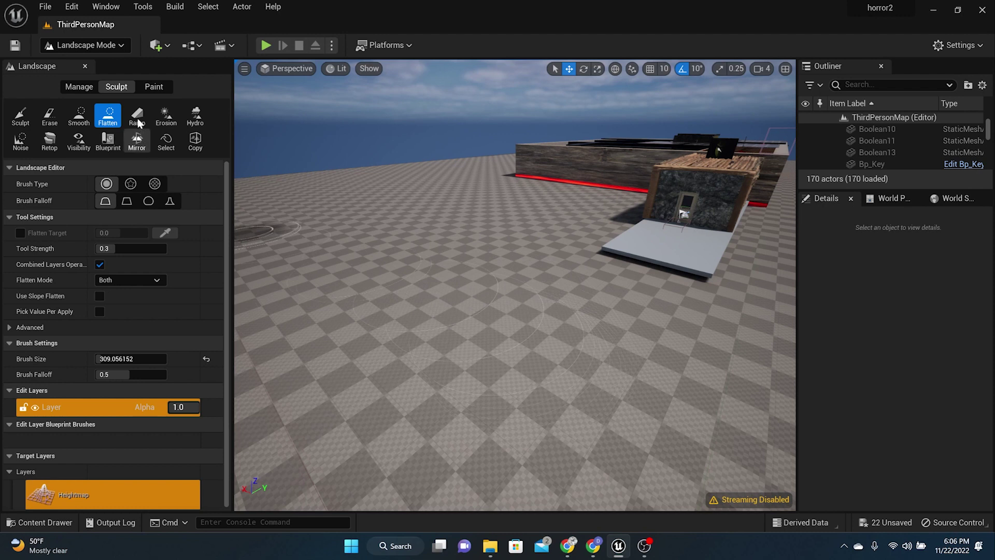
# - Place two Ramp tool points on the open ground beside the house and raise the far point high above the terrain
pyautogui.click(138, 120)
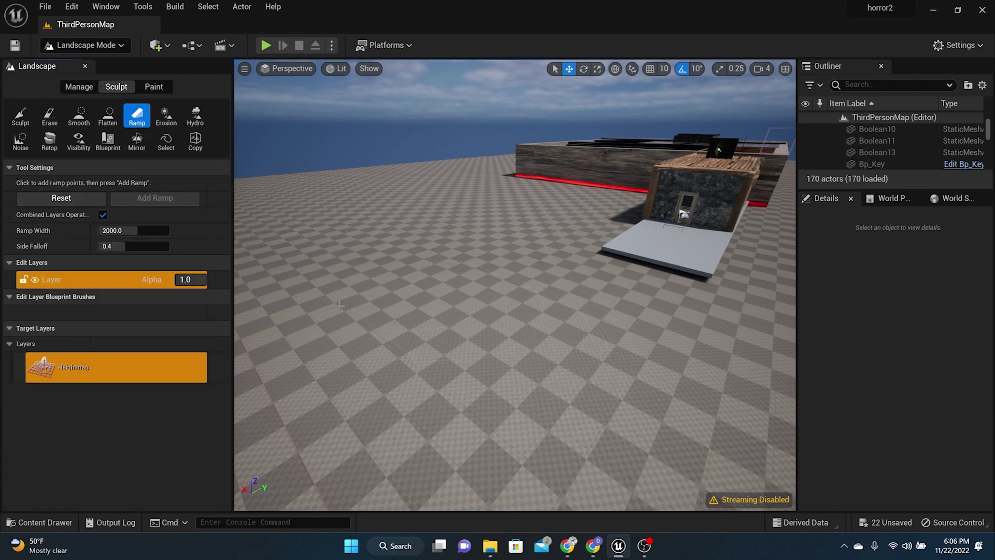
pyautogui.moveTo(337, 306); pyautogui.dragTo(570, 212)
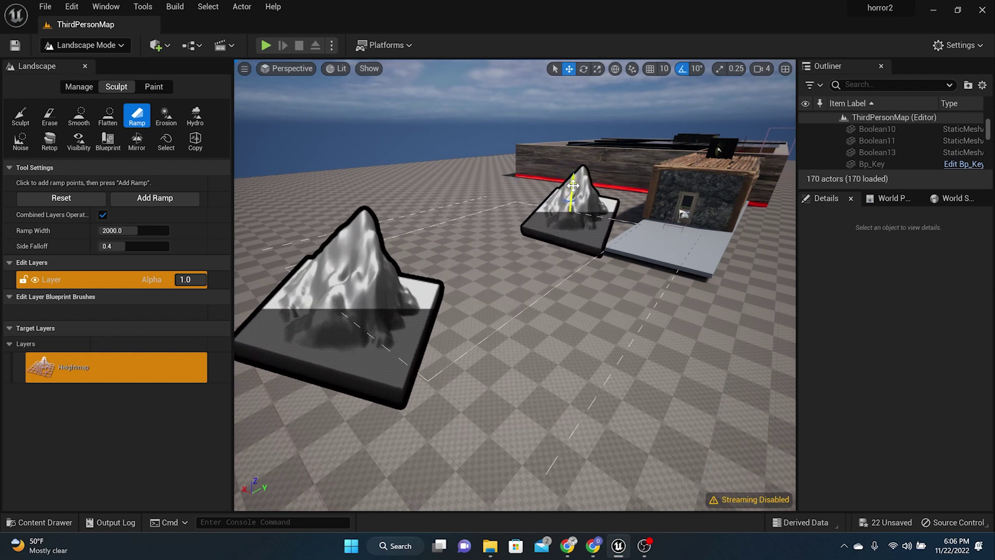
pyautogui.moveTo(572, 185); pyautogui.dragTo(581, 85)
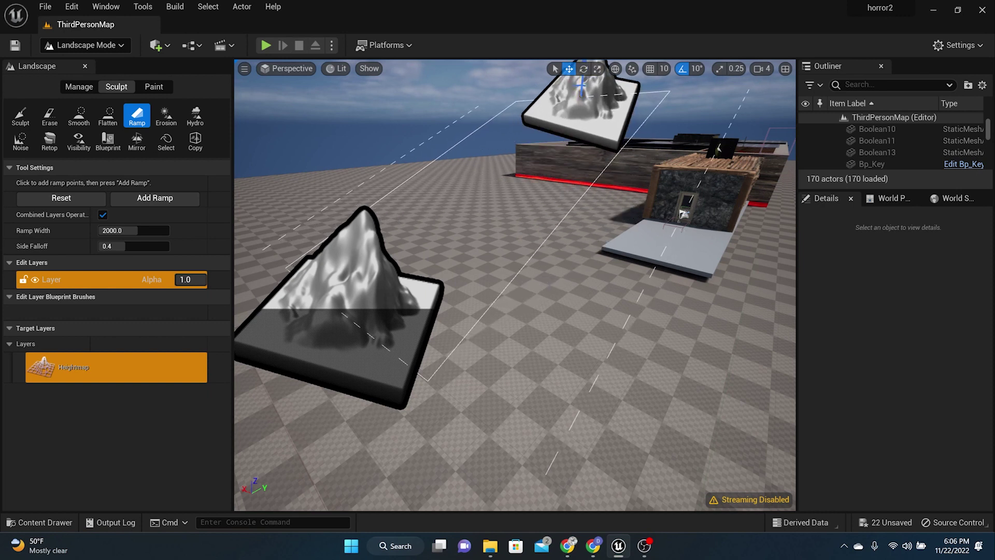
pyautogui.moveTo(518, 259)
pyautogui.mouseDown(button='right')
pyautogui.moveTo(425, 260)
pyautogui.moveTo(539, 269)
pyautogui.moveTo(508, 249)
pyautogui.mouseUp(button='right')
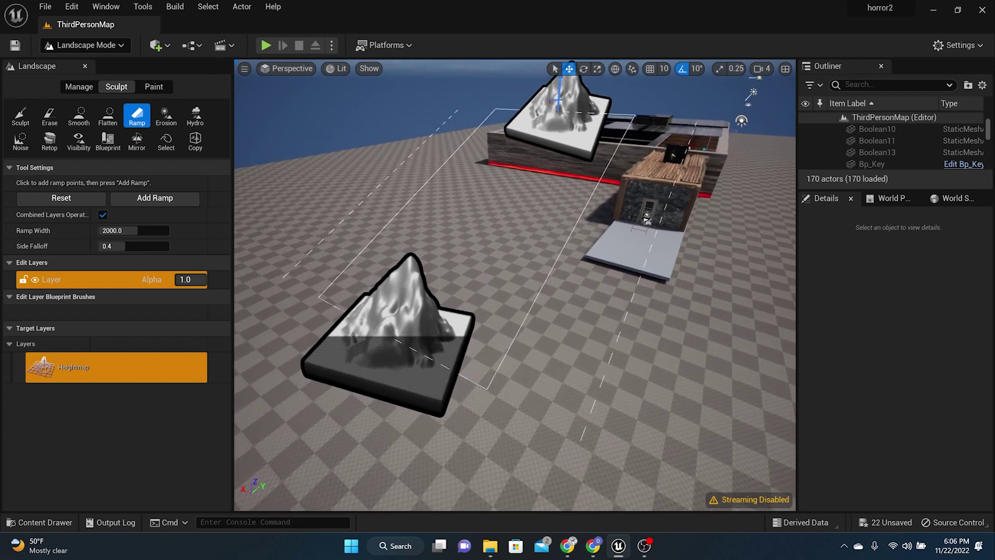
pyautogui.moveTo(585, 203); pyautogui.dragTo(562, 190, button='right')
pyautogui.moveTo(574, 251); pyautogui.dragTo(603, 181, button='right')
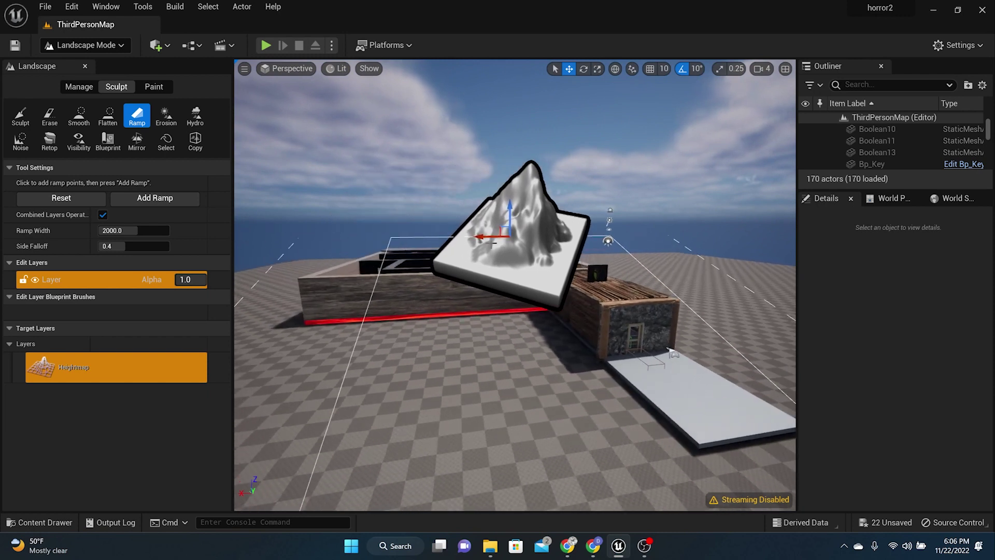
# - Move the raised ramp point sideways away from the house and add the ramp with a width of 2000
pyautogui.moveTo(491, 237); pyautogui.dragTo(263, 238)
pyautogui.moveTo(382, 275); pyautogui.dragTo(261, 293, button='right')
pyautogui.press('s')
pyautogui.press('q')
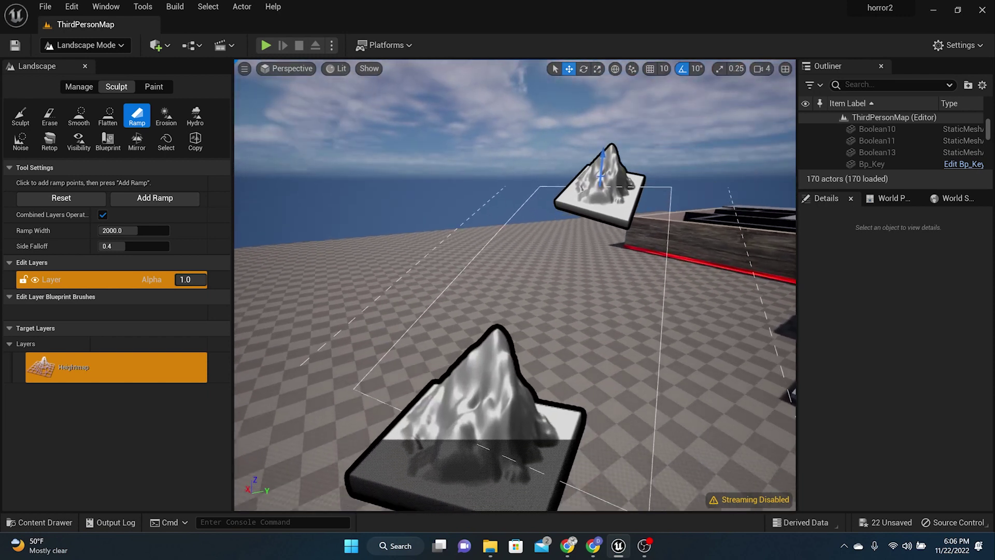
pyautogui.click(169, 199)
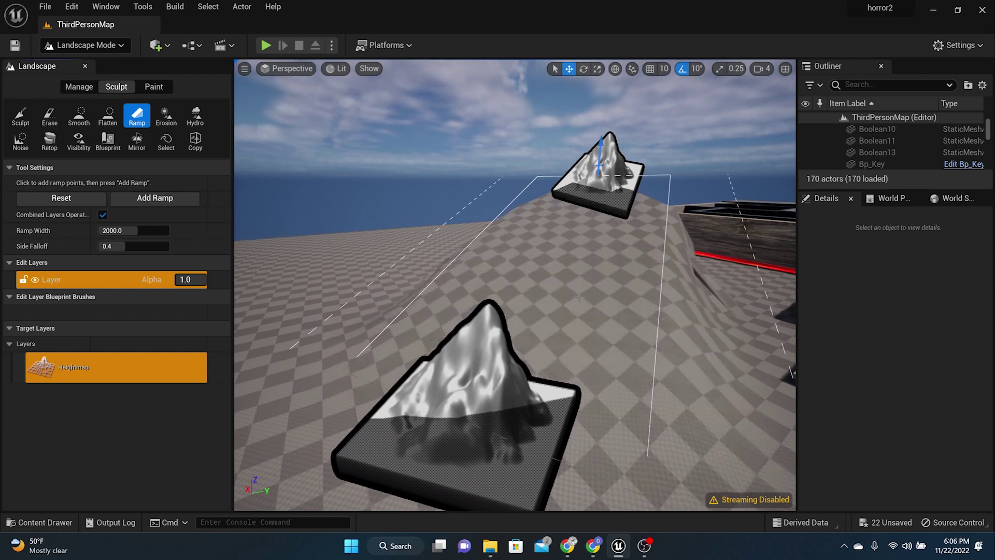
pyautogui.moveTo(579, 298); pyautogui.dragTo(671, 293, button='right')
pyautogui.press('q')
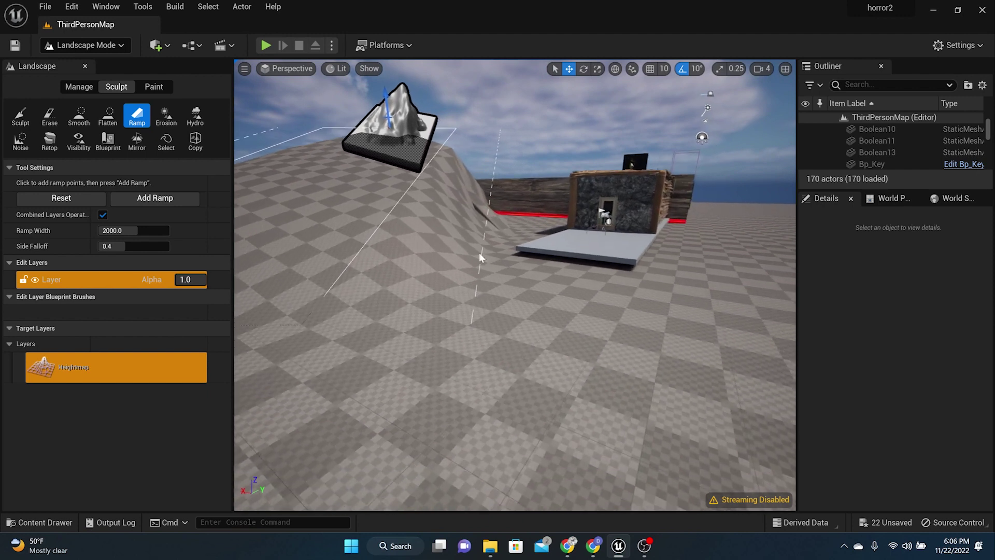
pyautogui.press('a')
pyautogui.moveTo(475, 208); pyautogui.dragTo(450, 205, button='right')
# - Reset the ramp points and undo the added ramp
pyautogui.click(64, 199)
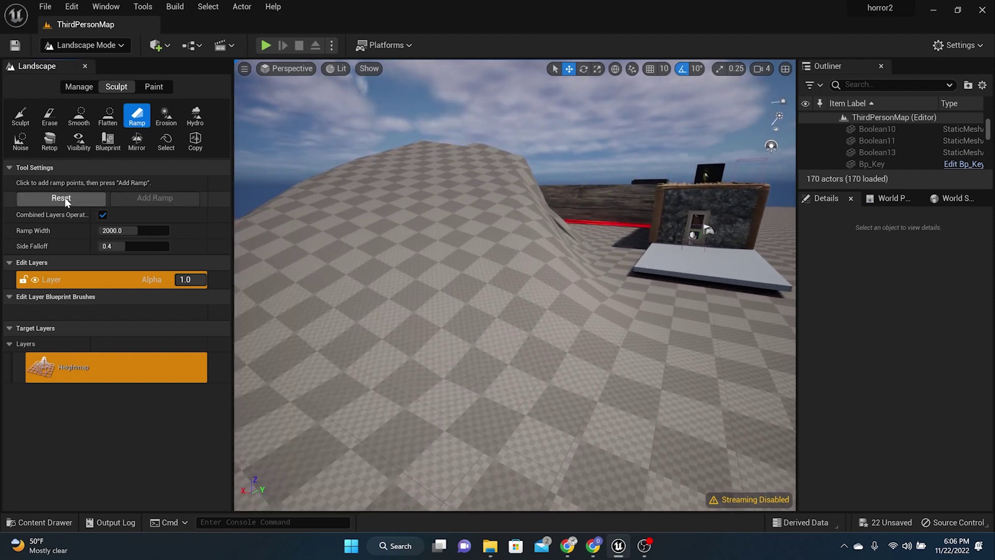
pyautogui.hotkey('ctrl', 'z')
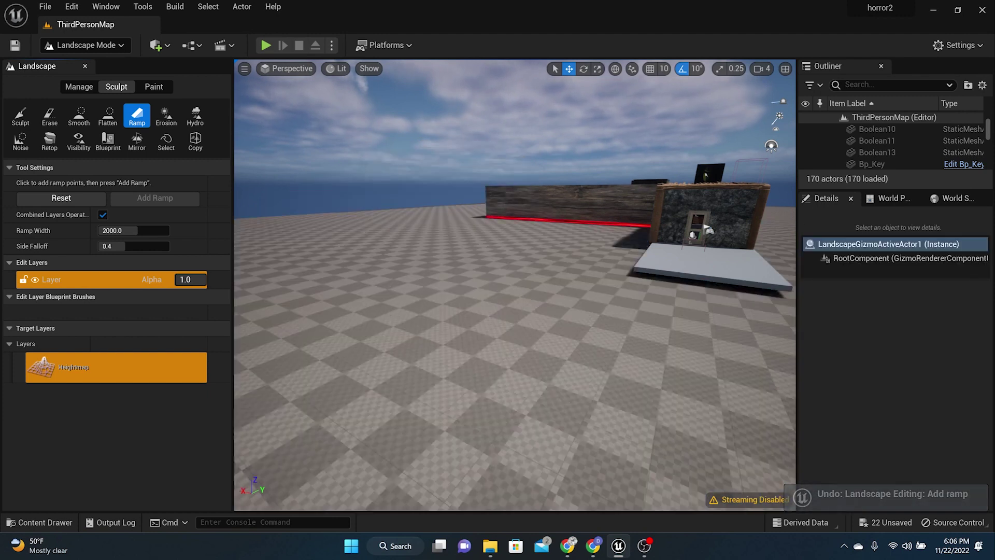
# - Raise a tall, steep mountain from the small hill on the open ground with the Sculpt tool
pyautogui.moveTo(415, 249); pyautogui.dragTo(502, 233, button='right')
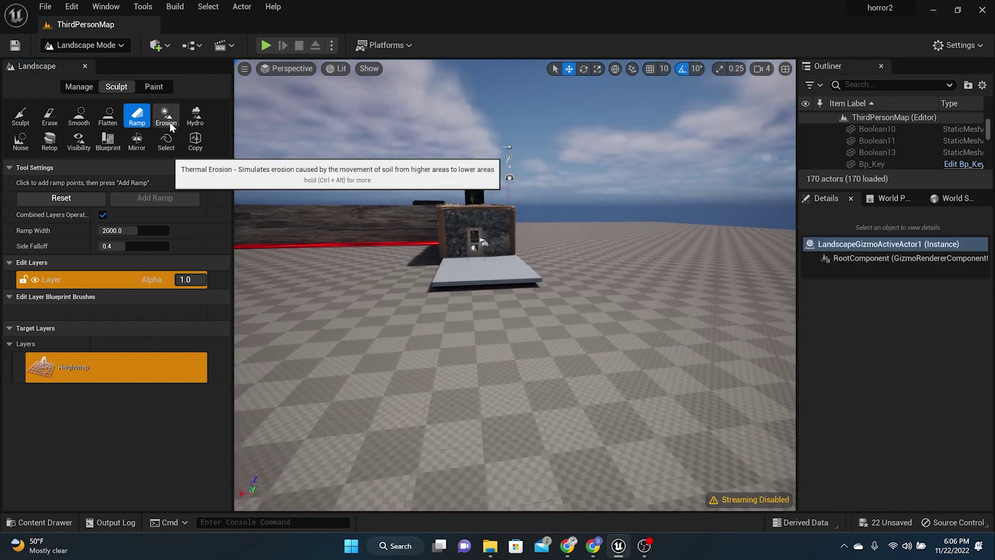
pyautogui.click(16, 122)
pyautogui.moveTo(433, 312); pyautogui.dragTo(485, 324, button='right')
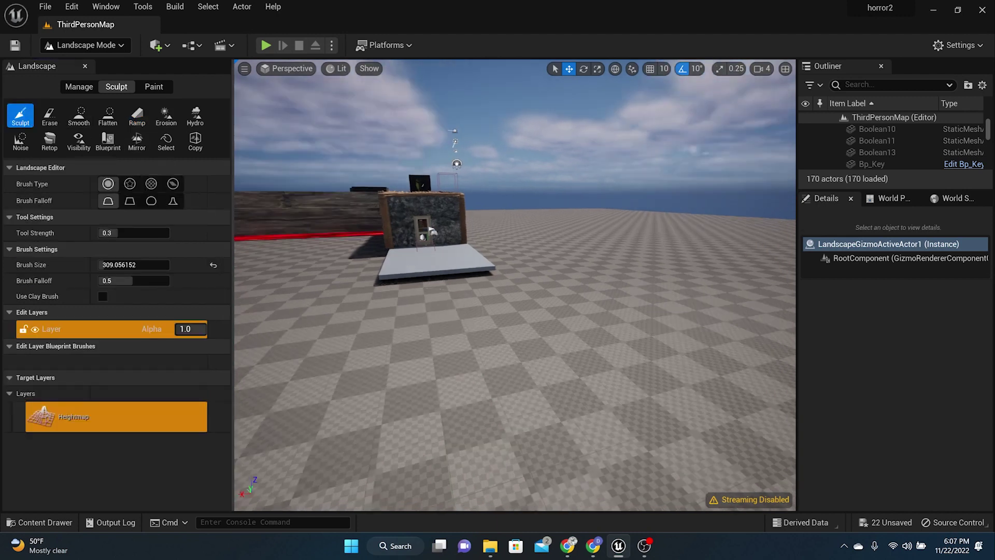
pyautogui.moveTo(432, 232); pyautogui.dragTo(419, 335, button='right')
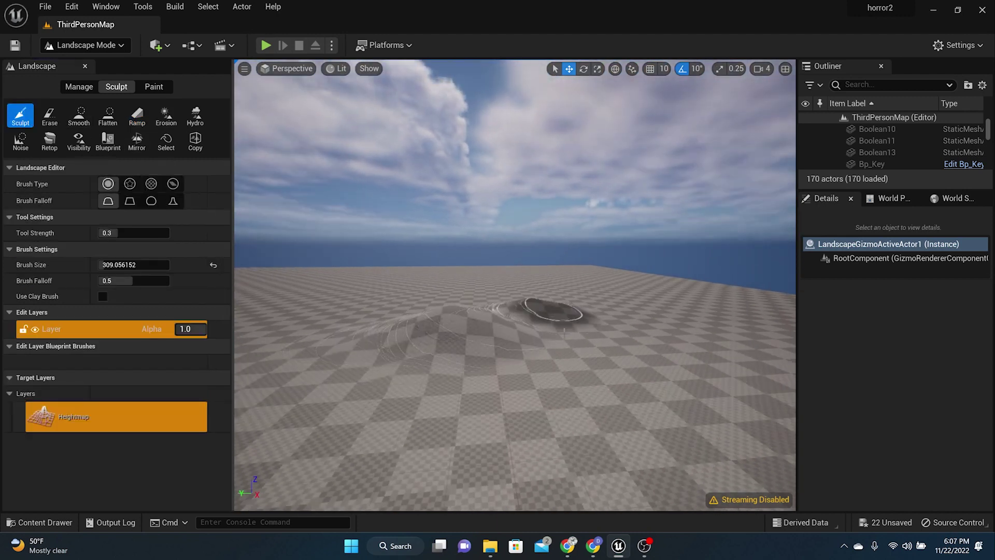
pyautogui.moveTo(554, 311)
pyautogui.mouseDown()
pyautogui.moveTo(519, 331)
pyautogui.moveTo(404, 322)
pyautogui.moveTo(516, 361)
pyautogui.moveTo(568, 329)
pyautogui.moveTo(457, 324)
pyautogui.moveTo(507, 374)
pyautogui.mouseUp()
pyautogui.moveTo(506, 373)
pyautogui.mouseDown(button='right')
pyautogui.moveTo(550, 374)
pyautogui.moveTo(466, 363)
pyautogui.moveTo(446, 342)
pyautogui.moveTo(498, 363)
pyautogui.moveTo(437, 339)
pyautogui.mouseUp(button='right')
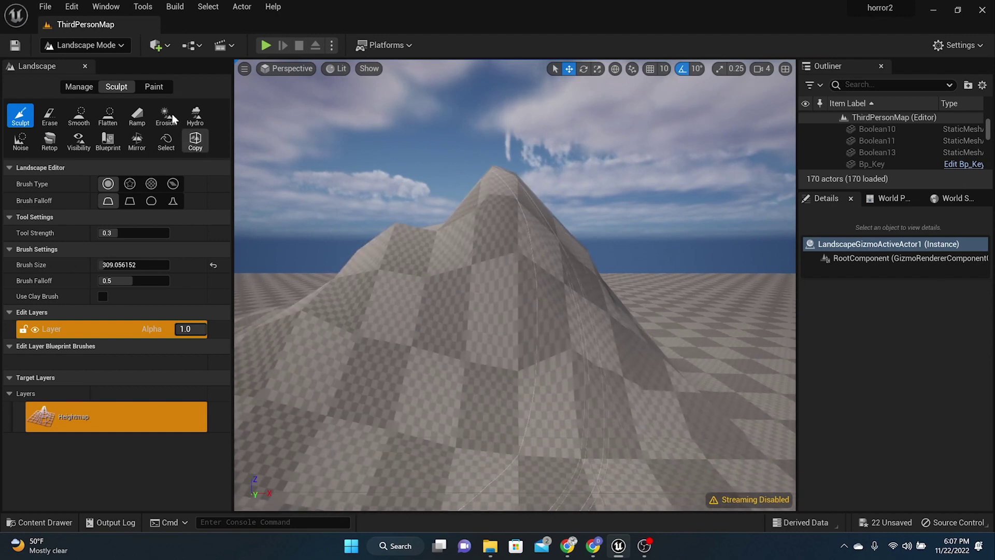
# - Try the Erosion tool at strength 0.3 on the mountain's peak and shoulder, and undo the stroke
pyautogui.click(165, 115)
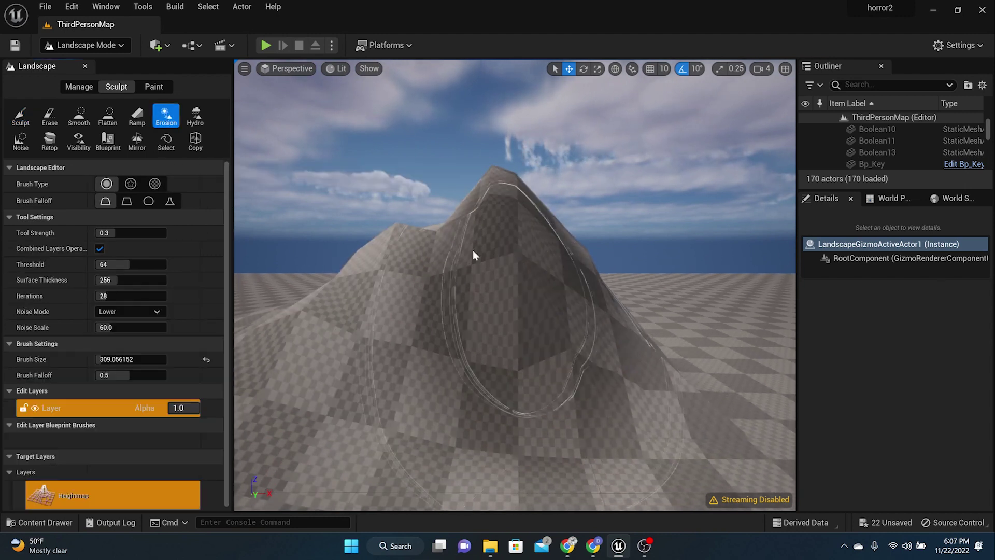
pyautogui.moveTo(472, 250)
pyautogui.mouseDown()
pyautogui.moveTo(522, 280)
pyautogui.moveTo(465, 304)
pyautogui.moveTo(379, 292)
pyautogui.mouseUp()
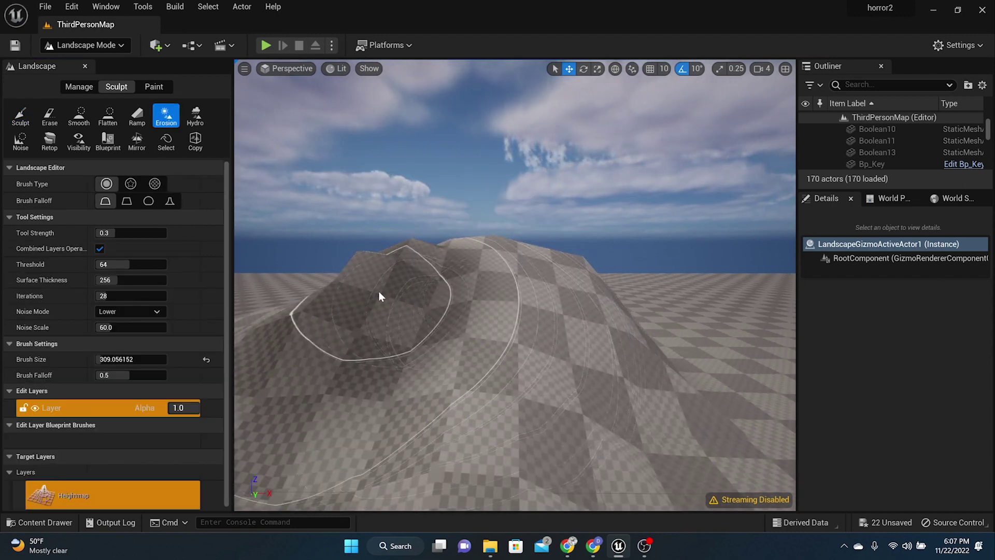
pyautogui.hotkey('ctrl', 'z')
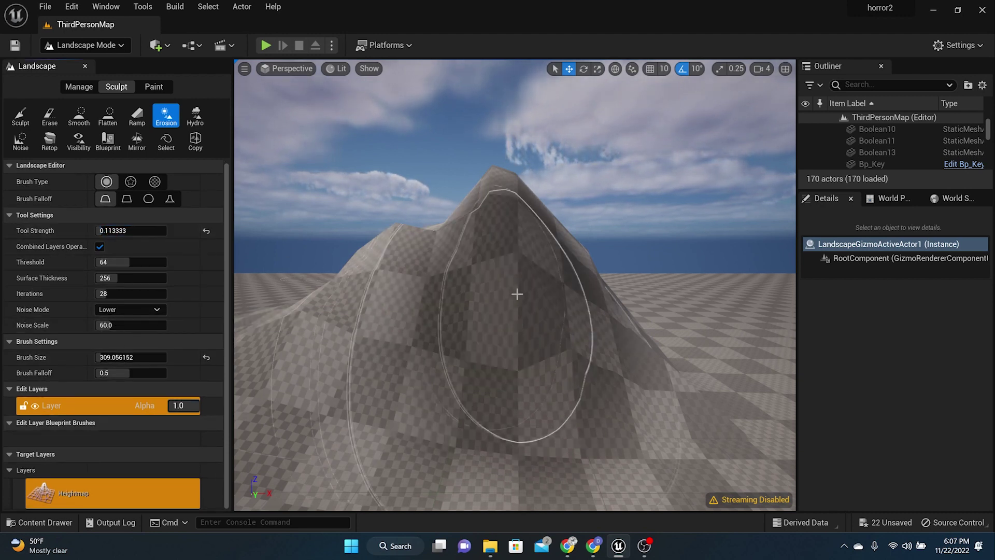
# - Erode the mountain's slopes with the Erosion tool at strength about 0.11 and brush size about 195
pyautogui.moveTo(132, 356); pyautogui.dragTo(102, 356)
pyautogui.moveTo(403, 318)
pyautogui.mouseDown()
pyautogui.moveTo(502, 325)
pyautogui.moveTo(484, 324)
pyautogui.moveTo(418, 381)
pyautogui.moveTo(510, 439)
pyautogui.moveTo(544, 396)
pyautogui.mouseUp()
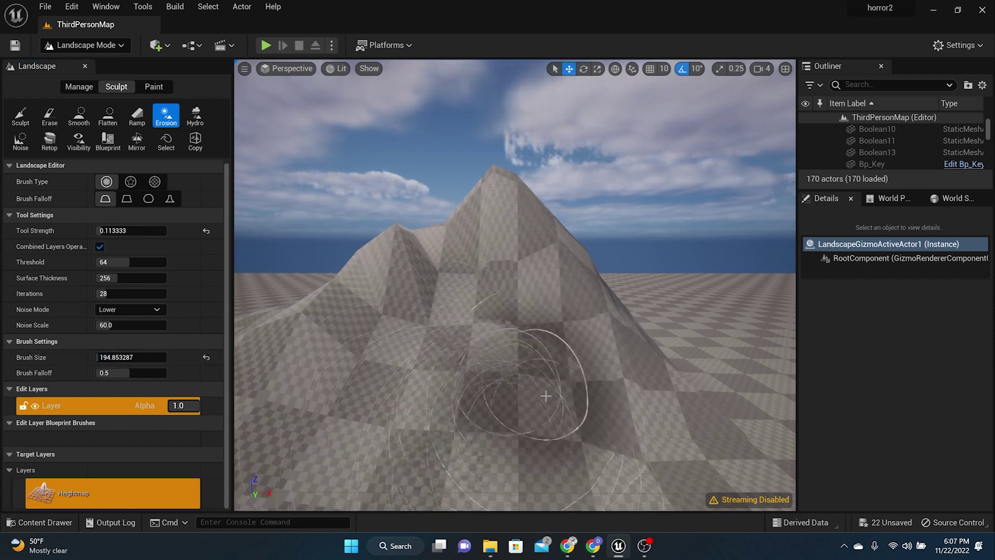
pyautogui.moveTo(544, 397); pyautogui.dragTo(388, 398, button='right')
pyautogui.press('d')
pyautogui.moveTo(549, 406)
pyautogui.mouseDown()
pyautogui.moveTo(548, 366)
pyautogui.moveTo(575, 348)
pyautogui.mouseUp()
pyautogui.moveTo(574, 347)
pyautogui.mouseDown(button='right')
pyautogui.moveTo(518, 340)
pyautogui.moveTo(580, 336)
pyautogui.mouseUp(button='right')
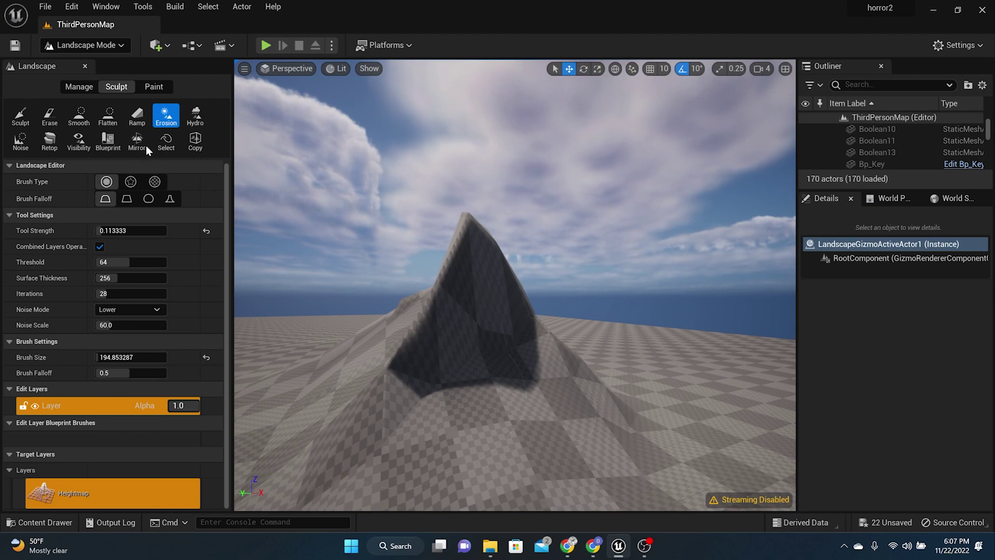
# - Try the Hydro erosion tool on the mountain's slope and undo the stroke
pyautogui.click(196, 118)
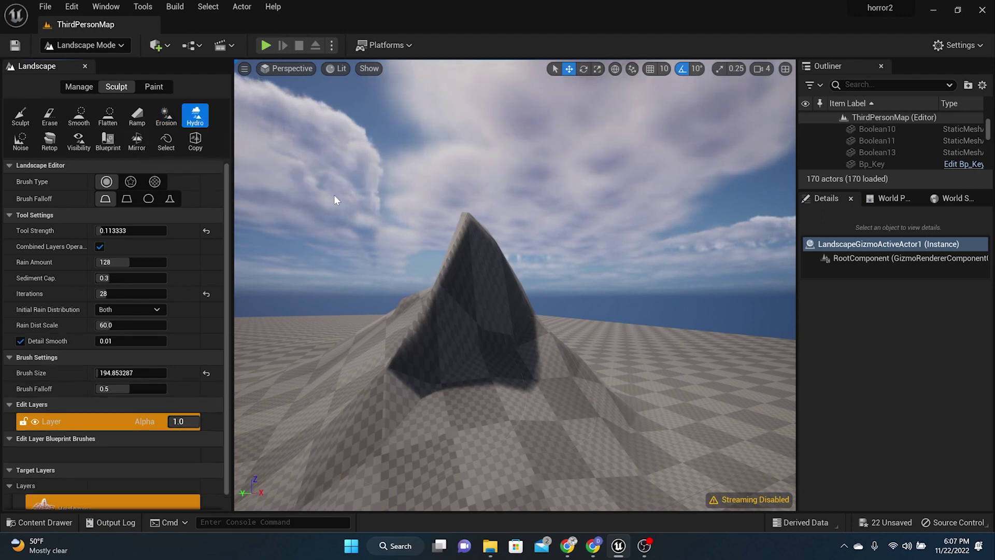
pyautogui.moveTo(531, 307); pyautogui.dragTo(471, 347, button='right')
pyautogui.moveTo(530, 306)
pyautogui.mouseDown()
pyautogui.moveTo(555, 316)
pyautogui.moveTo(508, 349)
pyautogui.moveTo(590, 324)
pyautogui.moveTo(537, 311)
pyautogui.moveTo(596, 363)
pyautogui.moveTo(585, 393)
pyautogui.moveTo(484, 347)
pyautogui.moveTo(627, 338)
pyautogui.mouseUp()
pyautogui.moveTo(624, 355)
pyautogui.mouseDown(button='right')
pyautogui.moveTo(510, 355)
pyautogui.moveTo(588, 357)
pyautogui.mouseUp(button='right')
pyautogui.hotkey('ctrl', 'z')
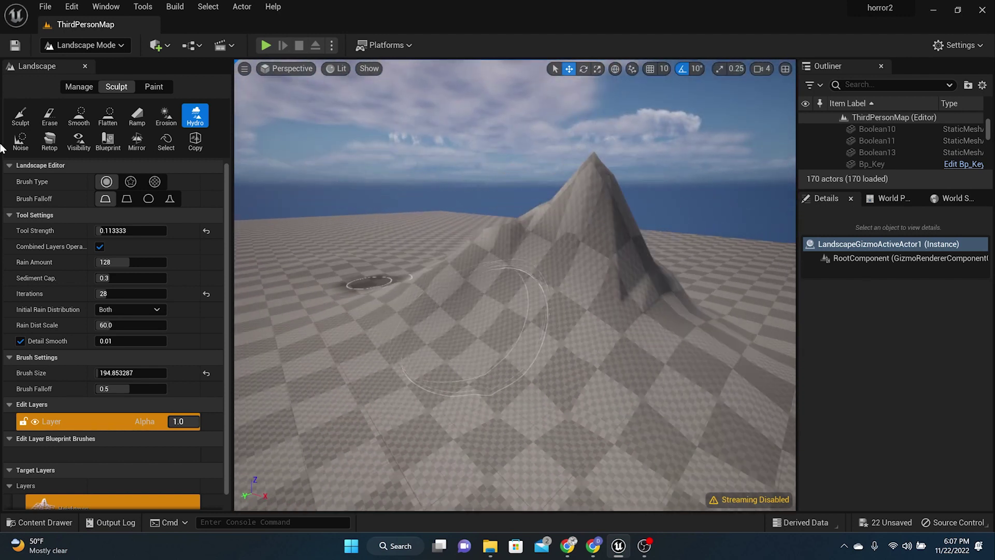
# - Activate the Noise sculpting tool with strength about 0.21 and brush size about 546
pyautogui.click(22, 144)
pyautogui.moveTo(461, 259); pyautogui.dragTo(550, 248, button='right')
pyautogui.moveTo(539, 311); pyautogui.dragTo(416, 223, button='right')
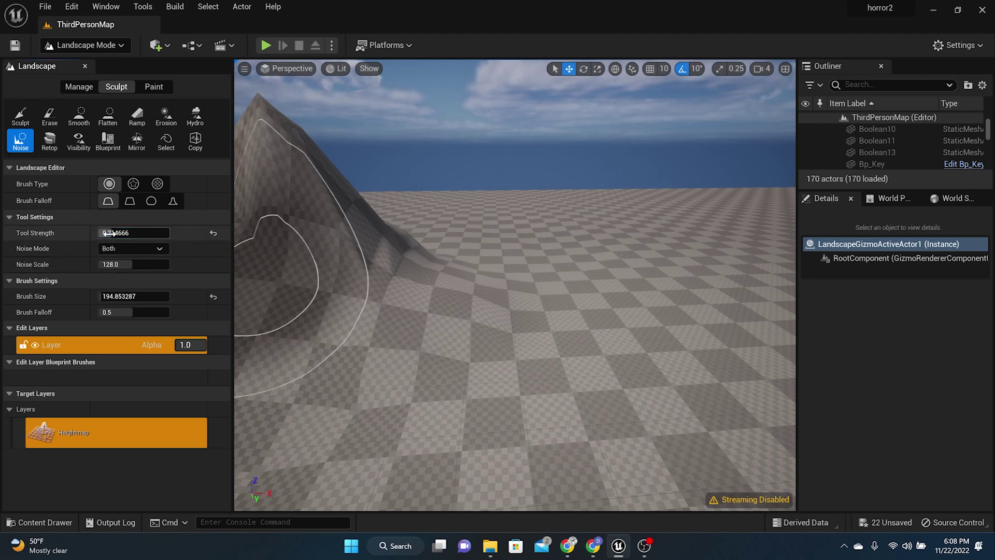
pyautogui.moveTo(109, 293); pyautogui.dragTo(143, 294)
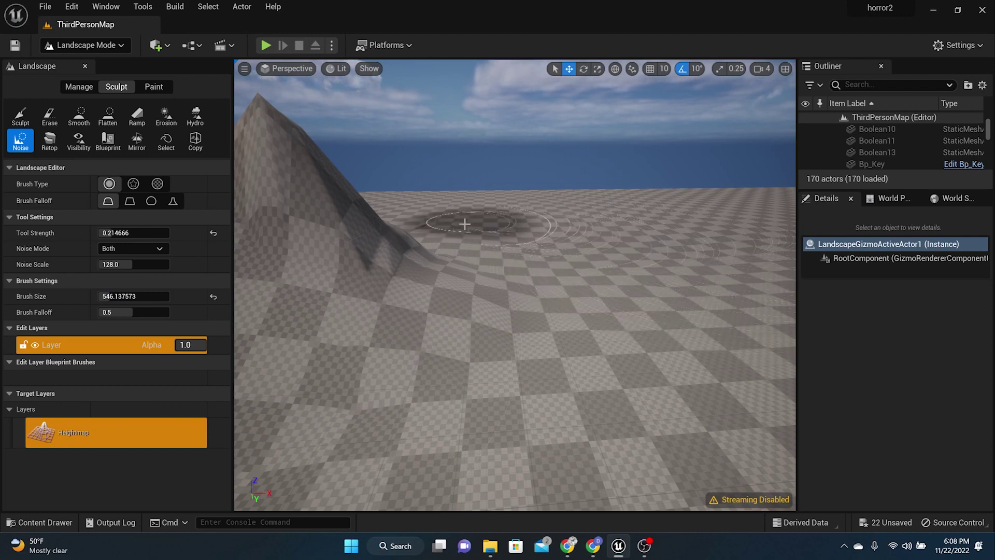
# - Set the Noise tool's strength to about 0.68 and roughen the flat open ground away from the mountain
pyautogui.moveTo(535, 250)
pyautogui.mouseDown(button='right')
pyautogui.moveTo(539, 222)
pyautogui.moveTo(533, 243)
pyautogui.mouseUp(button='right')
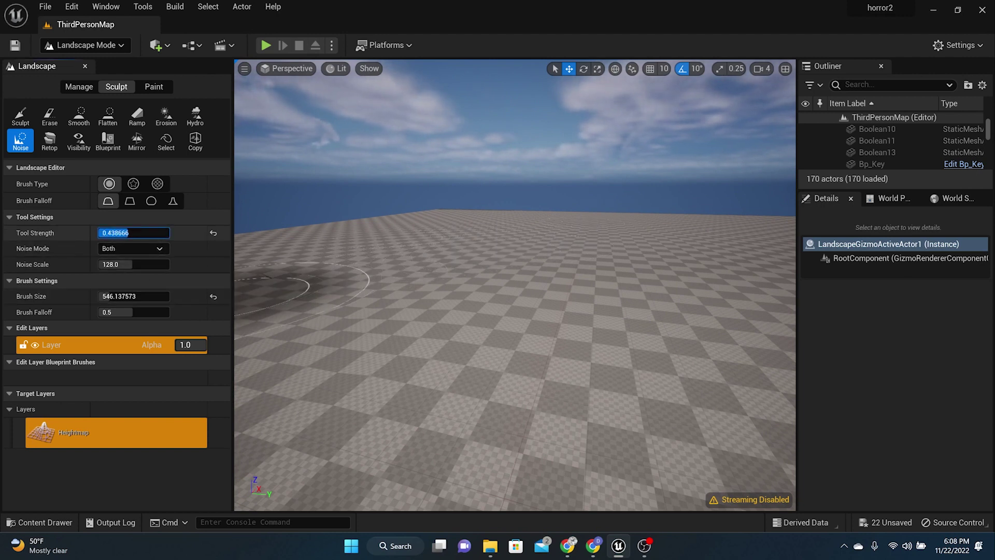
pyautogui.moveTo(144, 233); pyautogui.dragTo(146, 233)
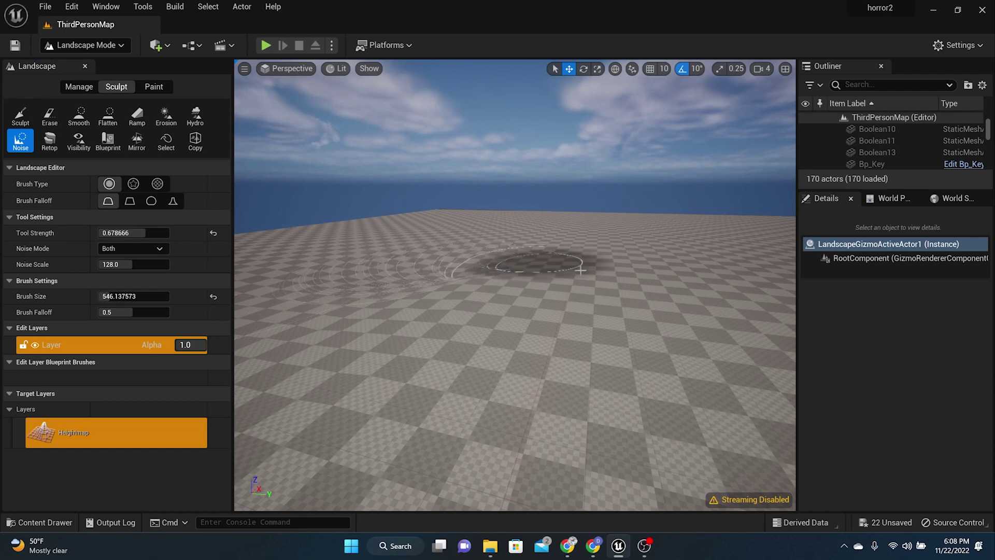
pyautogui.moveTo(580, 270)
pyautogui.mouseDown()
pyautogui.moveTo(626, 271)
pyautogui.moveTo(558, 240)
pyautogui.mouseUp()
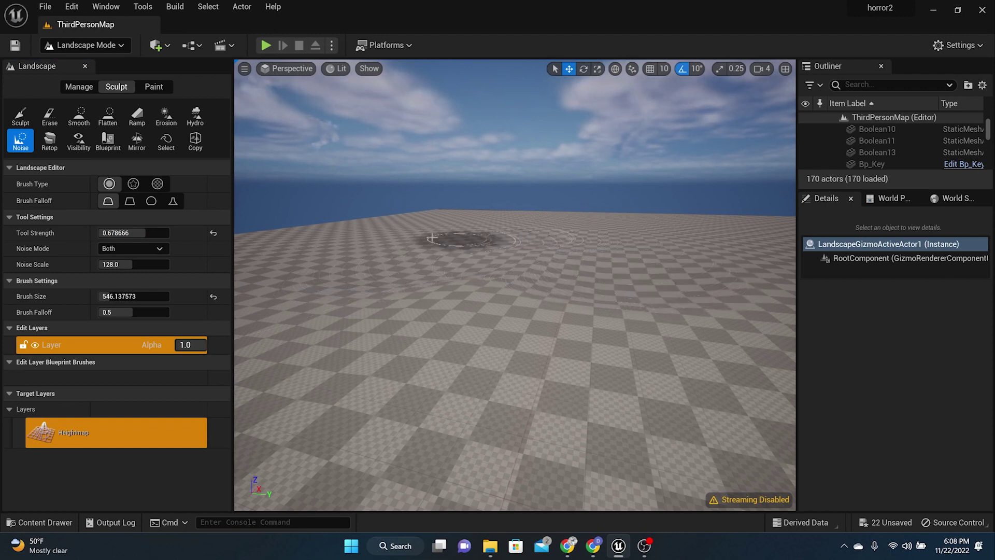
# - Activate the Visibility sculpting tool, and switch the landscape editor to painting
pyautogui.moveTo(384, 271); pyautogui.dragTo(233, 267, button='right')
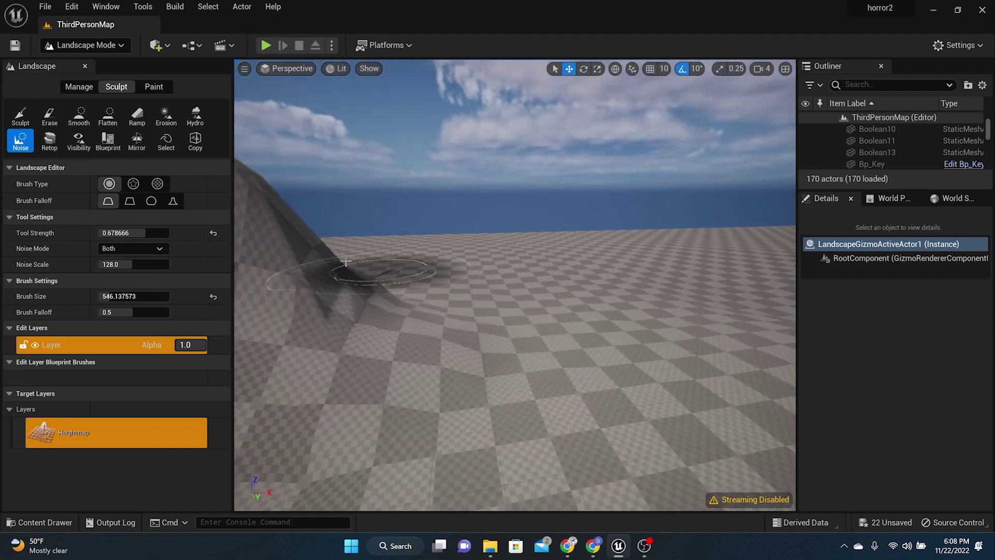
pyautogui.moveTo(258, 183); pyautogui.dragTo(98, 184, button='right')
pyautogui.click(78, 143)
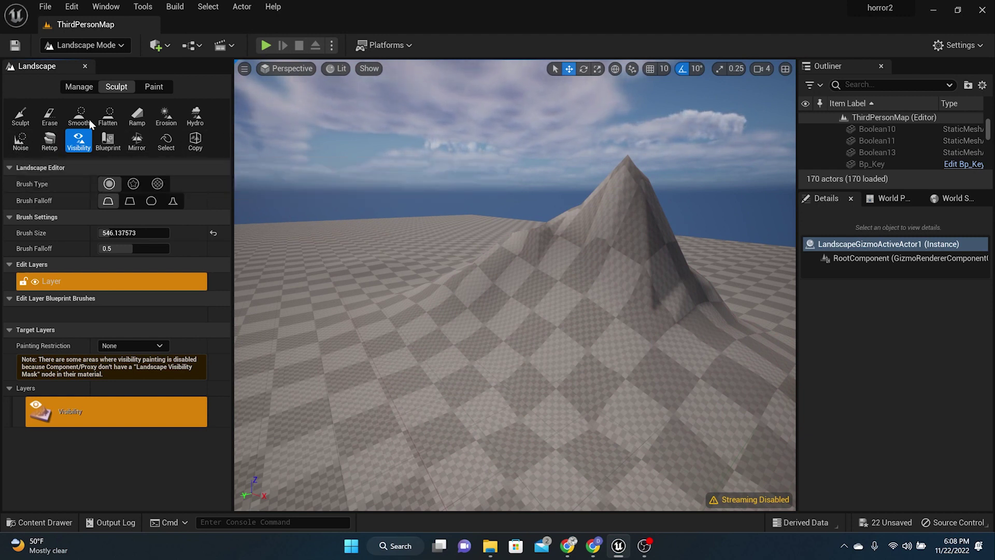
pyautogui.click(158, 87)
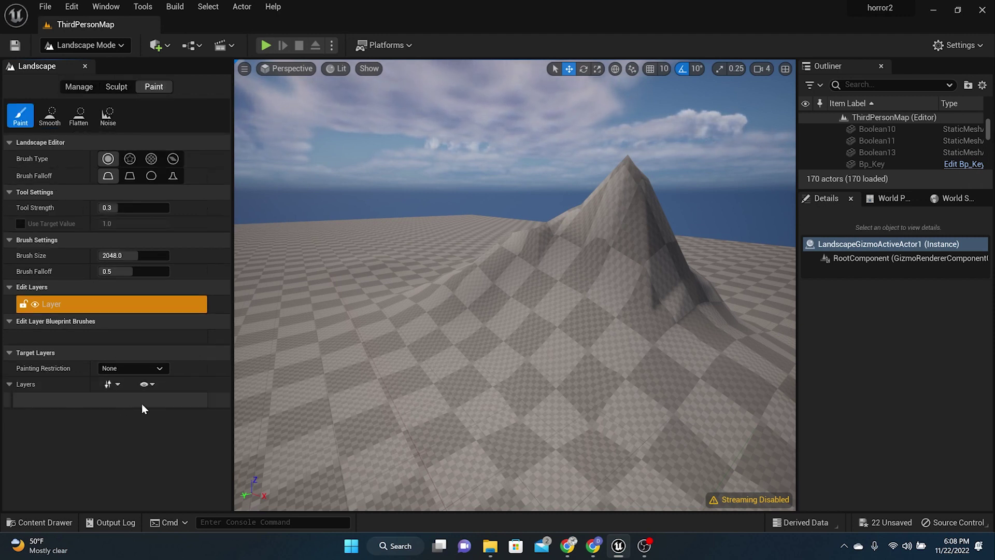
# - Examine the terrain around the house, including the roughened ground and the sculpted mountain
pyautogui.moveTo(422, 344); pyautogui.dragTo(197, 343, button='right')
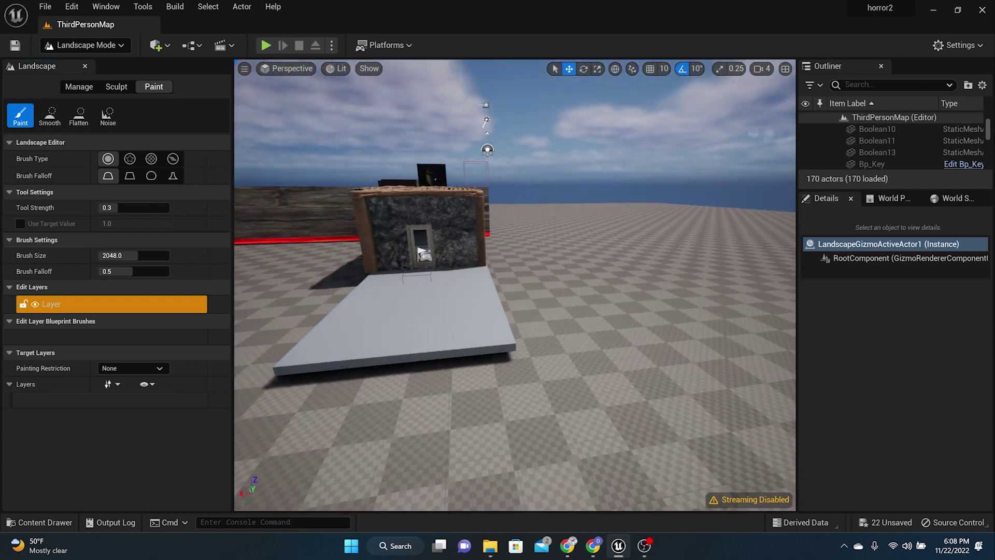
pyautogui.moveTo(487, 315); pyautogui.dragTo(296, 315, button='right')
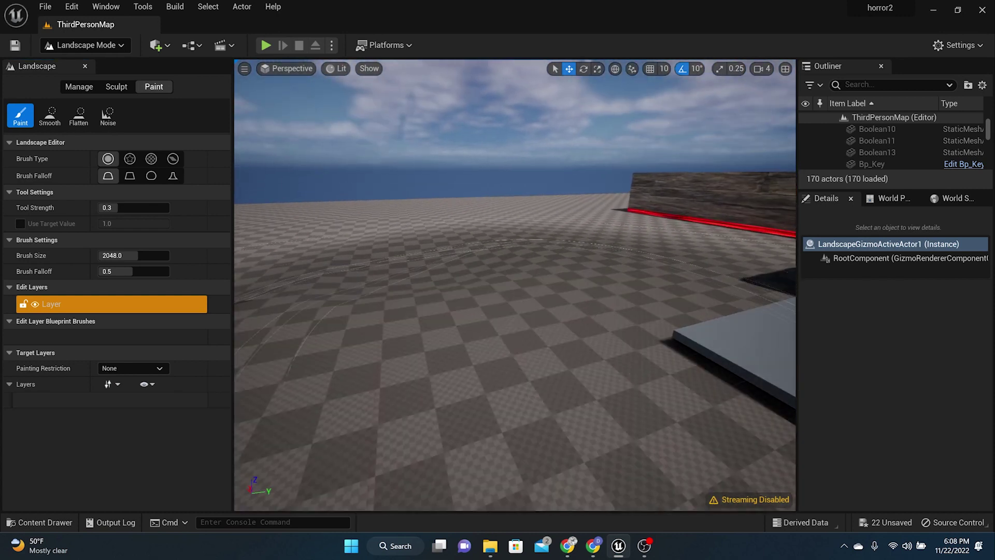
pyautogui.moveTo(546, 241)
pyautogui.mouseDown(button='right')
pyautogui.moveTo(524, 275)
pyautogui.moveTo(507, 233)
pyautogui.moveTo(545, 242)
pyautogui.mouseUp(button='right')
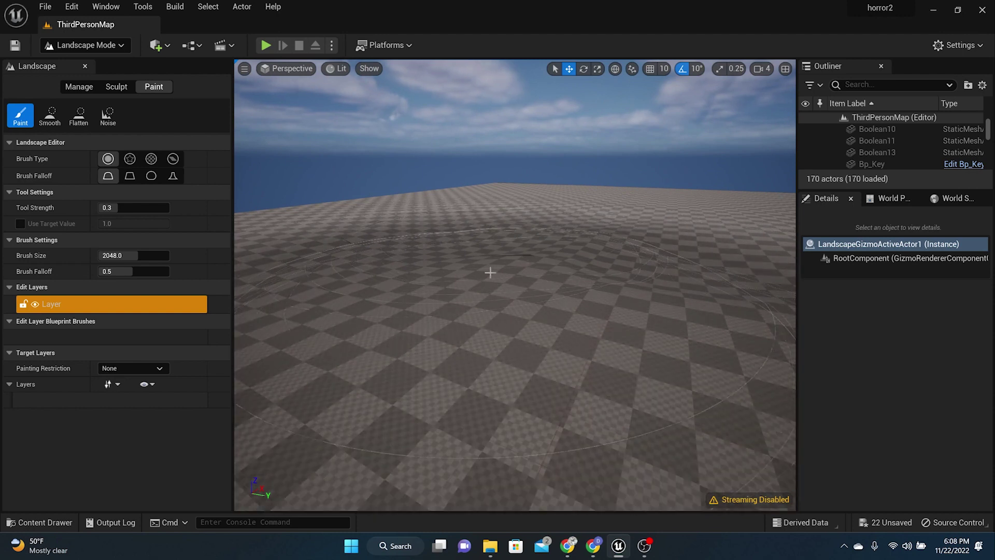
pyautogui.moveTo(489, 297); pyautogui.dragTo(604, 277, button='right')
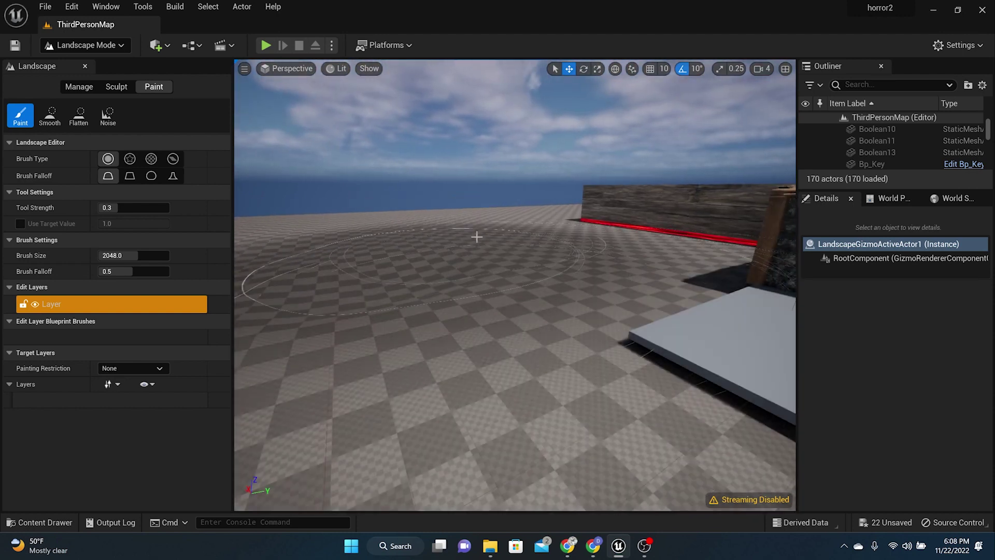
pyautogui.moveTo(493, 266)
pyautogui.mouseDown(button='right')
pyautogui.moveTo(415, 301)
pyautogui.moveTo(360, 272)
pyautogui.mouseUp(button='right')
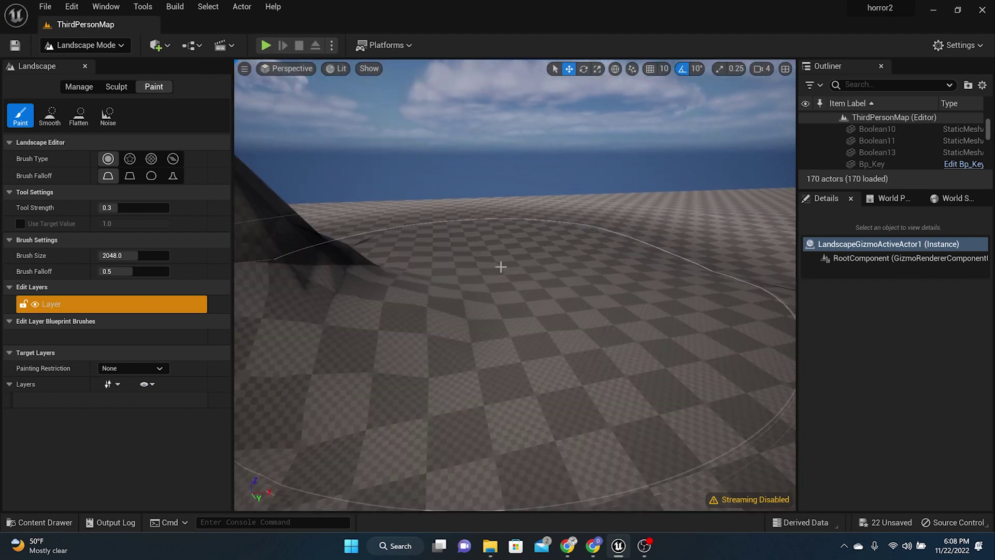
pyautogui.moveTo(501, 267); pyautogui.dragTo(438, 265, button='right')
pyautogui.moveTo(353, 275)
pyautogui.mouseDown(button='right')
pyautogui.moveTo(326, 270)
pyautogui.moveTo(502, 266)
pyautogui.moveTo(458, 305)
pyautogui.mouseUp(button='right')
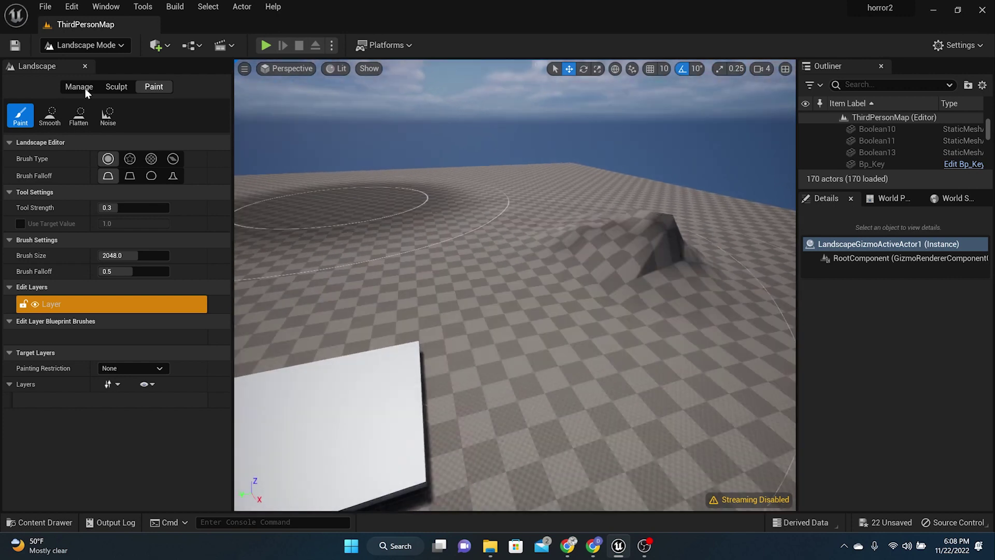
# - Return to sculpting and level the sculpted mountain into the surrounding ground with the Flatten tool
pyautogui.click(116, 87)
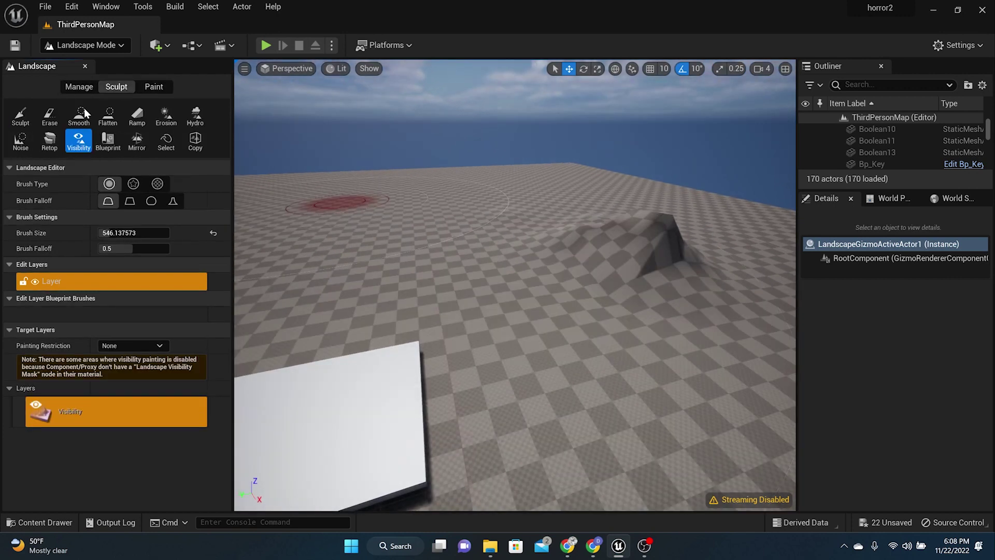
pyautogui.click(118, 122)
pyautogui.moveTo(376, 252)
pyautogui.mouseDown()
pyautogui.moveTo(697, 295)
pyautogui.moveTo(731, 276)
pyautogui.mouseUp()
pyautogui.moveTo(575, 257); pyautogui.dragTo(587, 223)
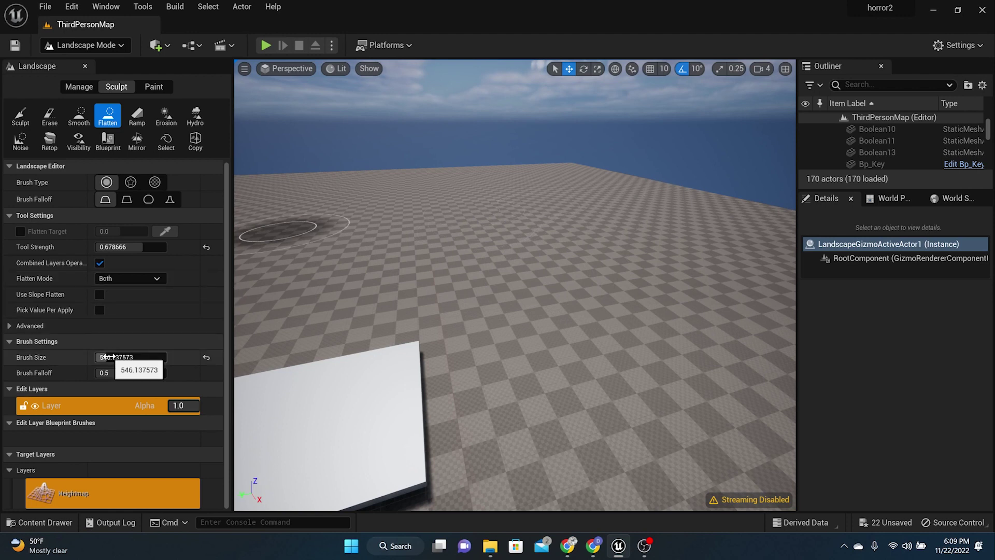
# - Set the Flatten brush size to about 2013 and inspect the leveled terrain out to the front of the house
pyautogui.moveTo(106, 356); pyautogui.dragTo(129, 356)
pyautogui.moveTo(311, 273)
pyautogui.mouseDown(button='right')
pyautogui.moveTo(311, 259)
pyautogui.moveTo(249, 259)
pyautogui.mouseUp(button='right')
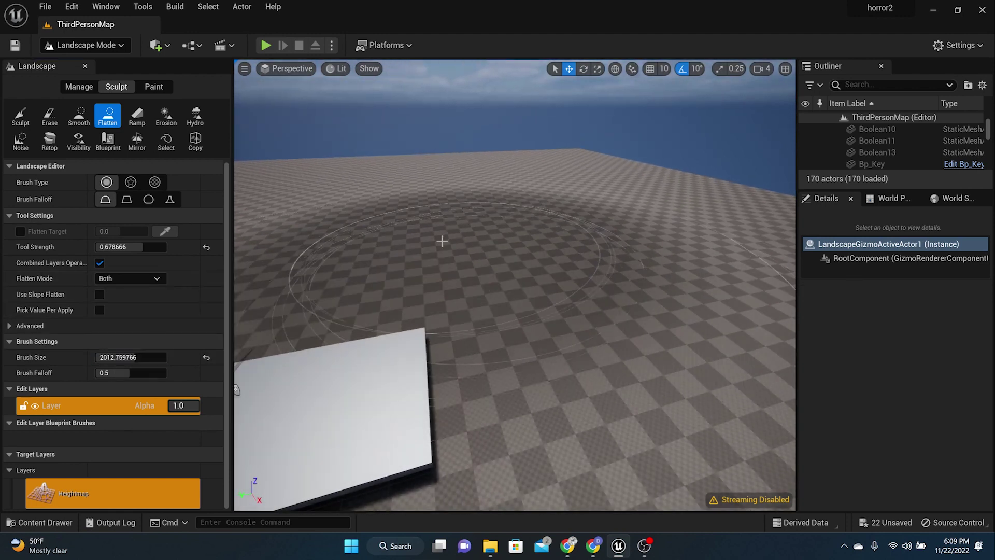
pyautogui.moveTo(509, 216)
pyautogui.mouseDown(button='right')
pyautogui.moveTo(621, 249)
pyautogui.moveTo(726, 223)
pyautogui.mouseUp(button='right')
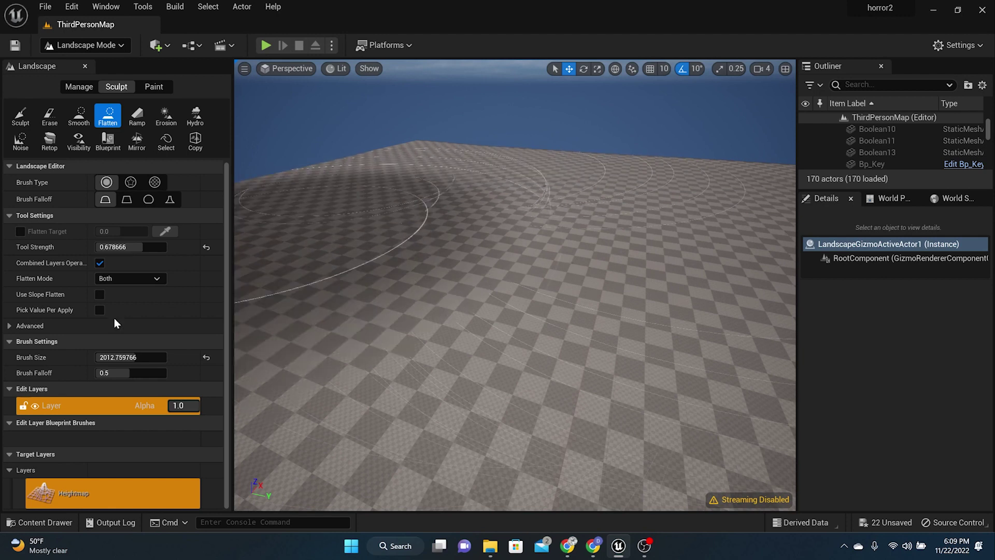
pyautogui.moveTo(551, 172); pyautogui.dragTo(425, 207, button='right')
pyautogui.moveTo(580, 94)
pyautogui.mouseDown(button='right')
pyautogui.moveTo(585, 119)
pyautogui.moveTo(614, 104)
pyautogui.moveTo(572, 98)
pyautogui.moveTo(591, 94)
pyautogui.mouseUp(button='right')
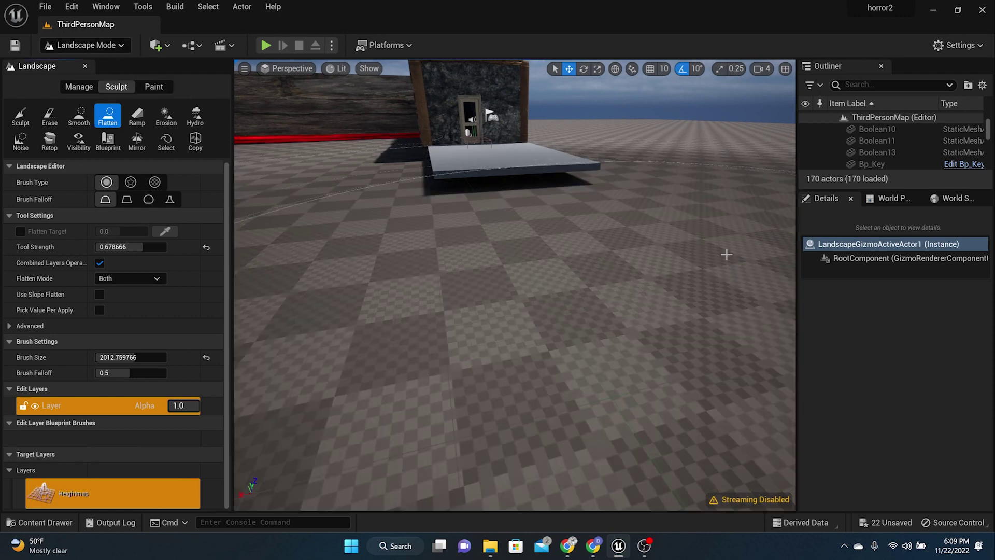
pyautogui.moveTo(726, 254); pyautogui.dragTo(684, 185, button='right')
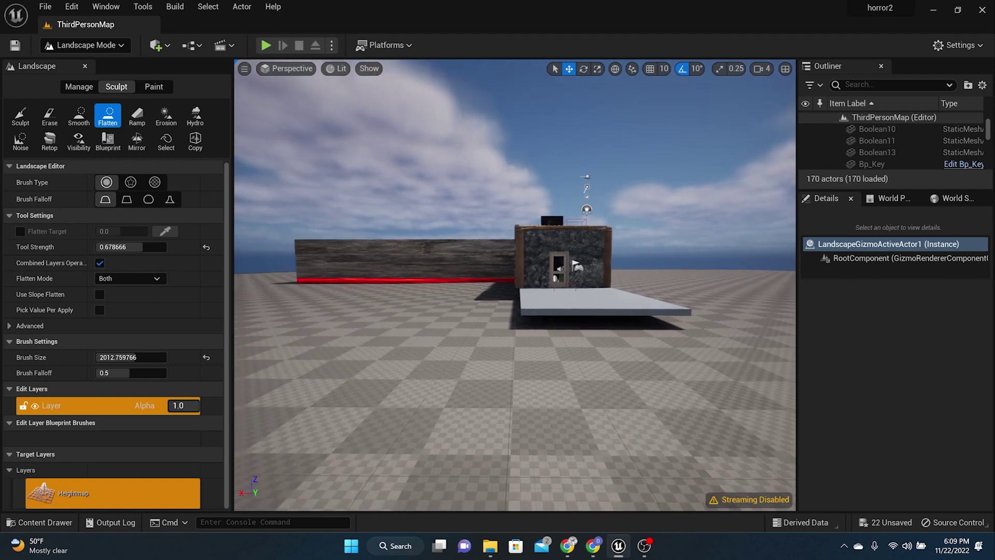